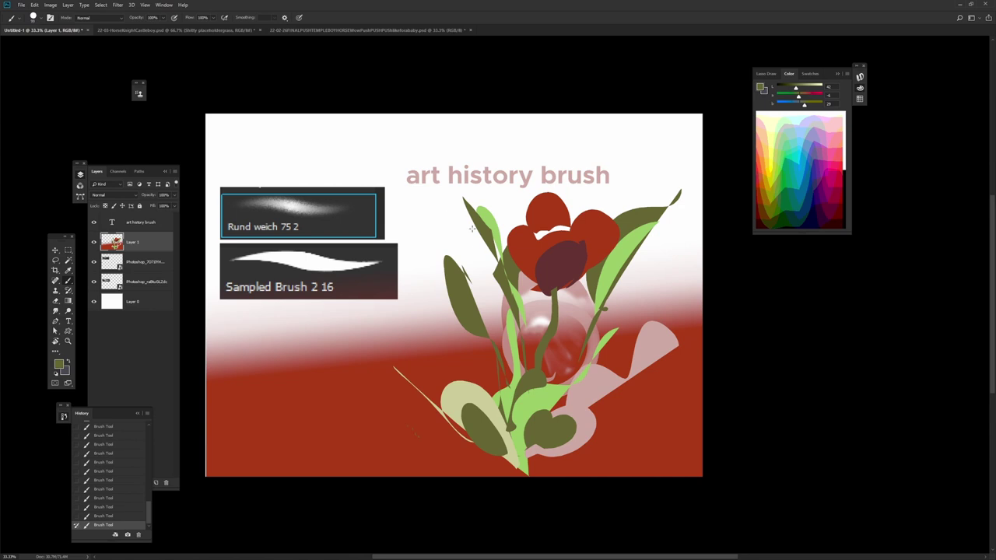
Choose a streaky textured brush preset and paint broad translucent olive-green strokes over the area beside the flower's base
right_click(460, 274)
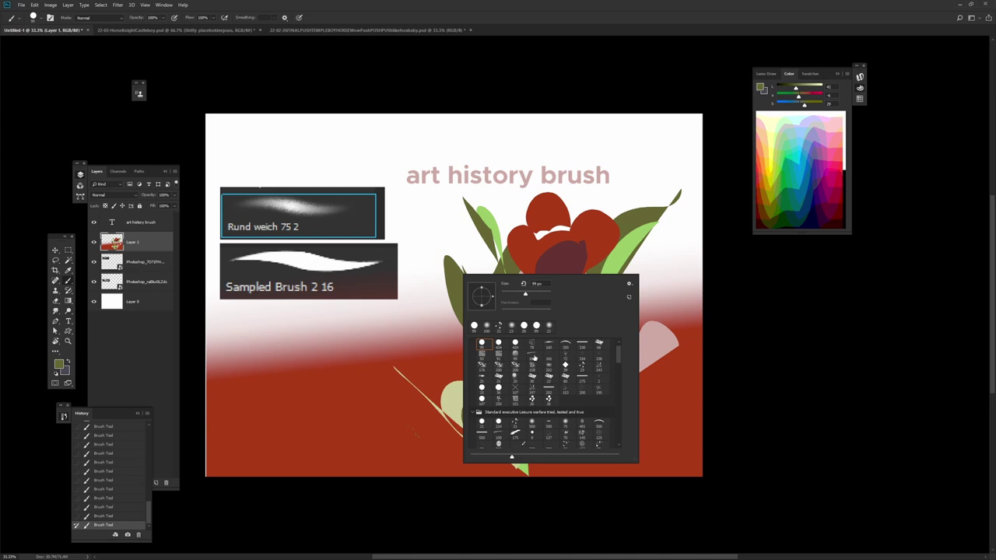
double_click(535, 357)
right_click(451, 269)
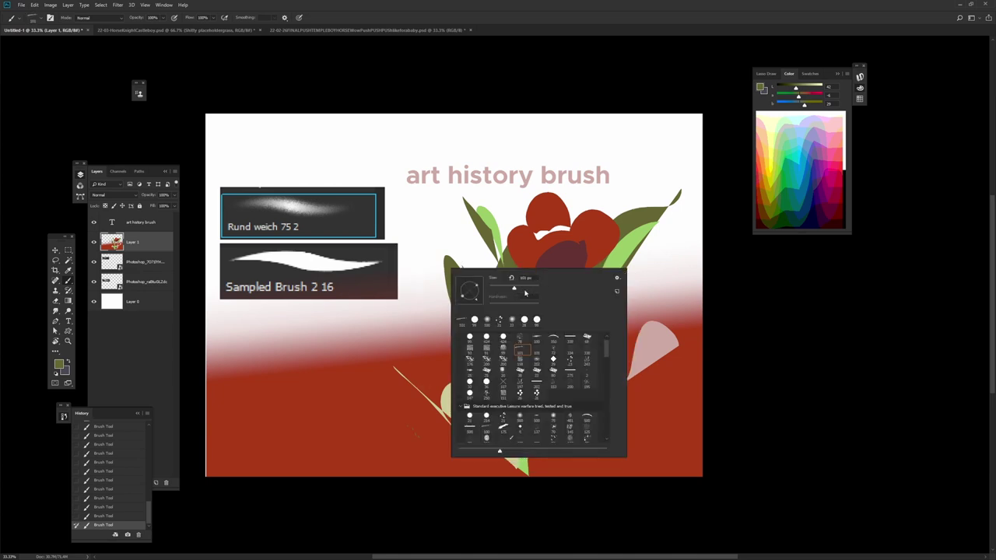
drag(467, 200, 439, 213)
drag(406, 261, 498, 417)
key(ctrl+z)
mouse_move(341, 295)
mouse_down()
mouse_move(319, 314)
mouse_move(537, 423)
mouse_move(417, 344)
mouse_move(537, 400)
mouse_up()
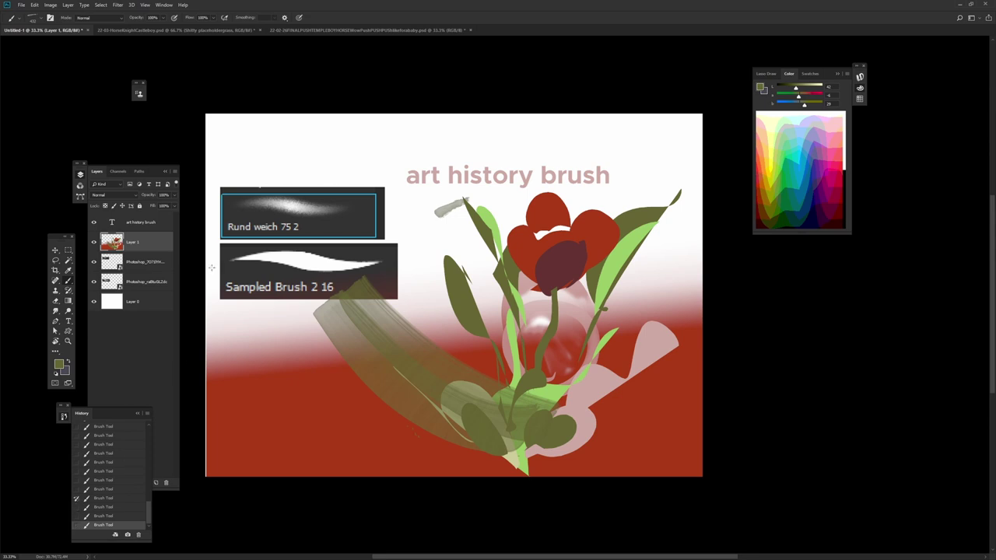
Add a new layer, place it directly beneath the text layer, and make Layer 1 active again
click(140, 223)
click(156, 483)
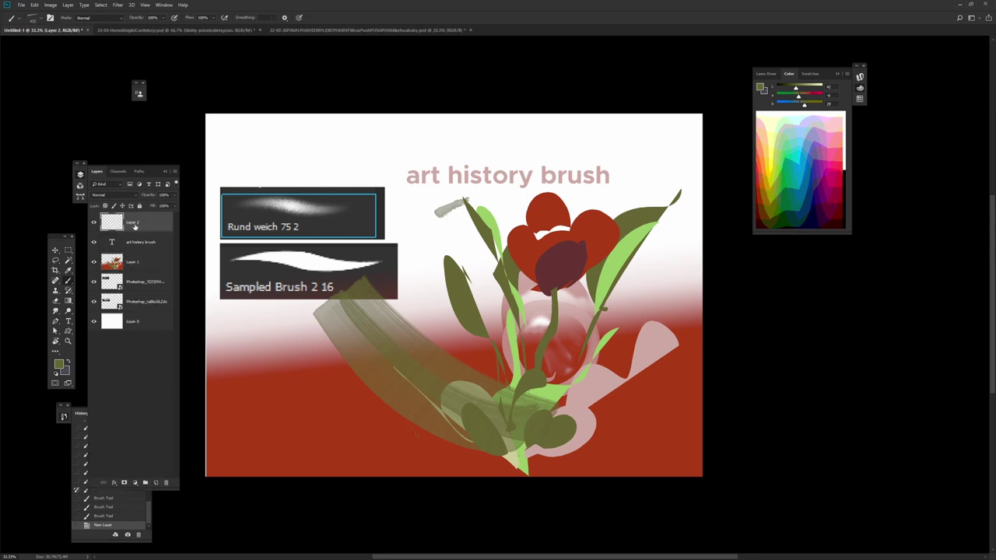
key(ctrl+bracketleft)
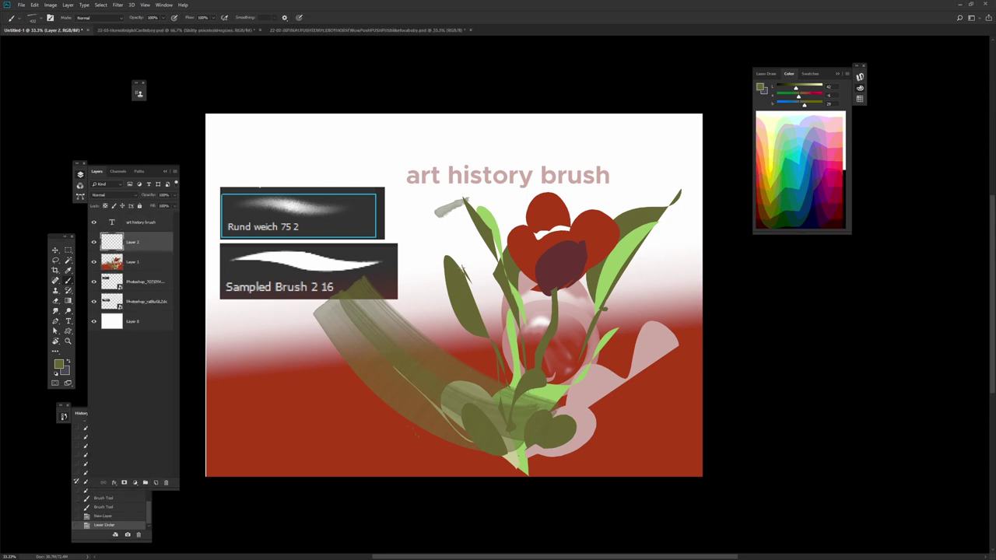
click(141, 264)
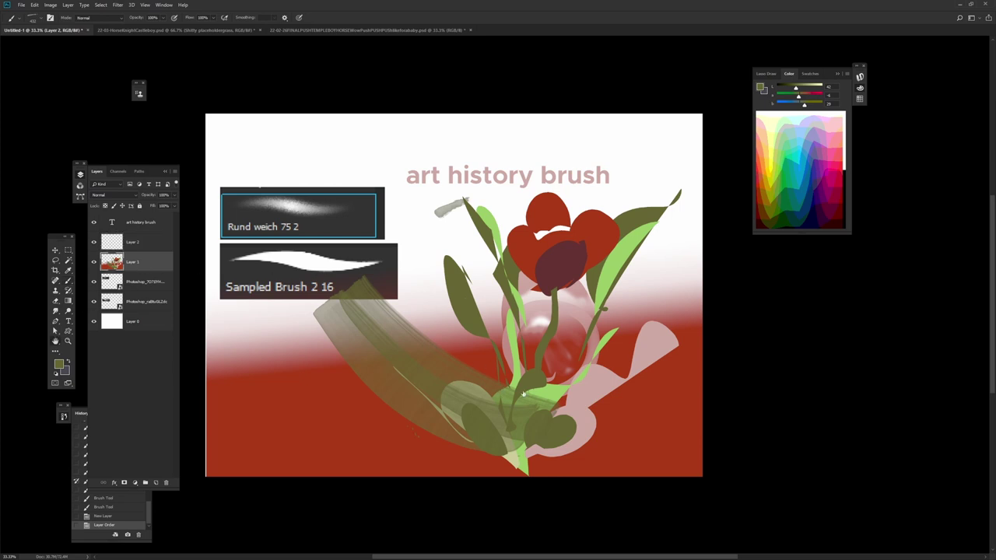
Erase the green brush stroke covering the leaves at the flower's base back to the history state
key(ctrl+minus)
key(ctrl+plus)
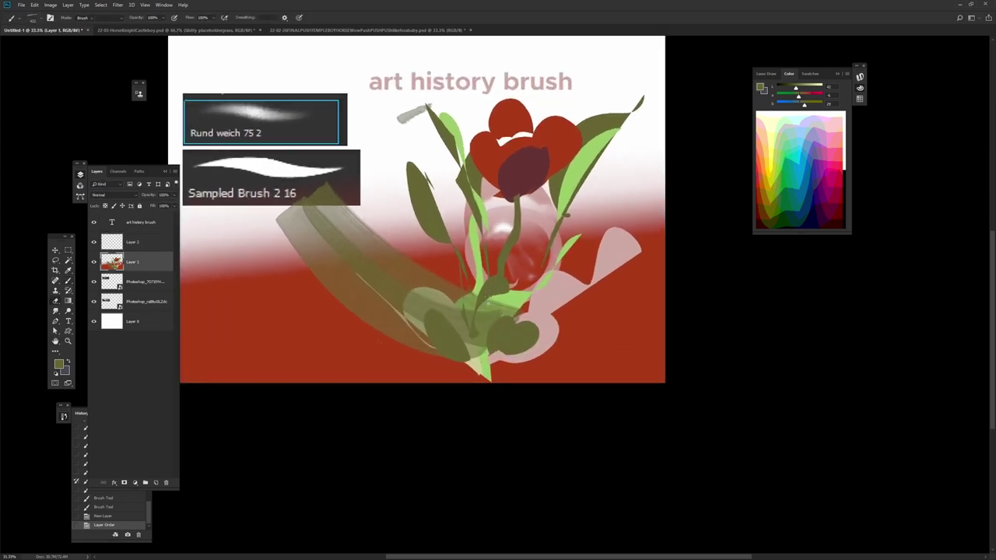
key(e)
mouse_move(438, 302)
mouse_down()
mouse_move(487, 323)
mouse_move(522, 295)
mouse_move(514, 315)
mouse_move(450, 328)
mouse_move(418, 315)
mouse_up()
Shade the red petals with dark maroon sampled from the flower and trim the strokes with the history eraser
key(b)
mouse_move(510, 153)
mouse_down()
mouse_move(537, 199)
mouse_move(573, 215)
mouse_move(568, 186)
mouse_up()
alt+click(547, 216)
key(e)
mouse_move(505, 182)
mouse_down()
mouse_move(531, 212)
mouse_move(524, 178)
mouse_move(509, 171)
mouse_move(502, 226)
mouse_move(533, 204)
mouse_up()
key(b)
key(e)
mouse_move(545, 158)
mouse_down()
mouse_move(535, 182)
mouse_move(544, 193)
mouse_move(521, 179)
mouse_move(529, 168)
mouse_up()
Choose another textured brush preset and paint dark maroon strokes across the upper petals
ctrl+click(539, 147)
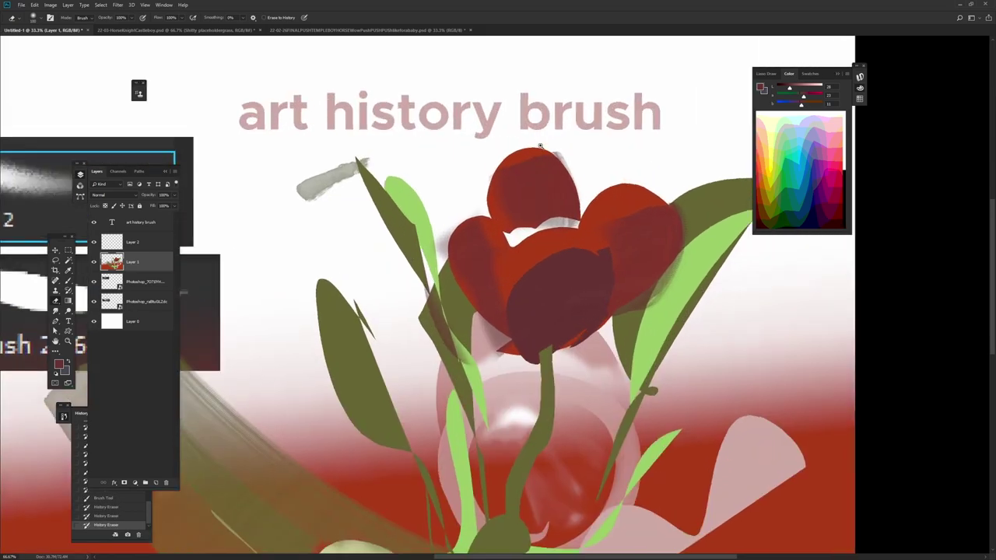
scroll(540, 146, up, 4)
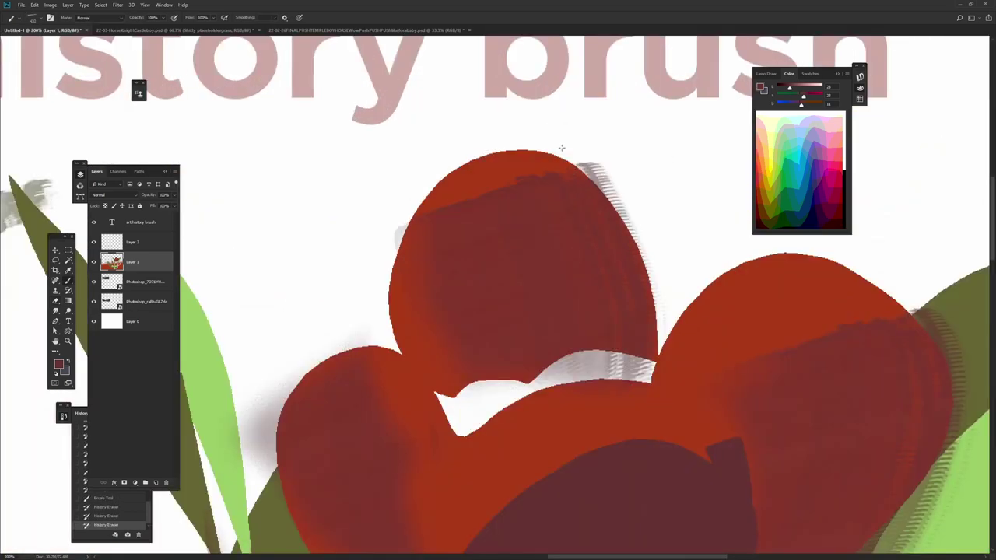
right_click(557, 134)
click(587, 224)
drag(488, 169, 639, 275)
key(ctrl+z)
mouse_move(602, 162)
mouse_down()
mouse_move(678, 201)
mouse_move(596, 221)
mouse_move(269, 233)
mouse_move(237, 297)
mouse_up()
Erase the overspill around the petals back to history and mark the latest state as the history source
key(e)
mouse_move(307, 251)
mouse_down()
mouse_move(312, 212)
mouse_move(248, 288)
mouse_move(475, 148)
mouse_move(498, 185)
mouse_move(684, 232)
mouse_move(700, 251)
mouse_move(687, 178)
mouse_move(715, 223)
mouse_move(644, 171)
mouse_move(648, 200)
mouse_move(632, 175)
mouse_move(631, 215)
mouse_move(568, 141)
mouse_up()
mouse_move(647, 244)
mouse_down()
mouse_move(685, 278)
mouse_move(482, 179)
mouse_move(535, 196)
mouse_up()
alt+click(684, 284)
alt+click(550, 269)
scroll(514, 268, down, 2)
click(88, 536)
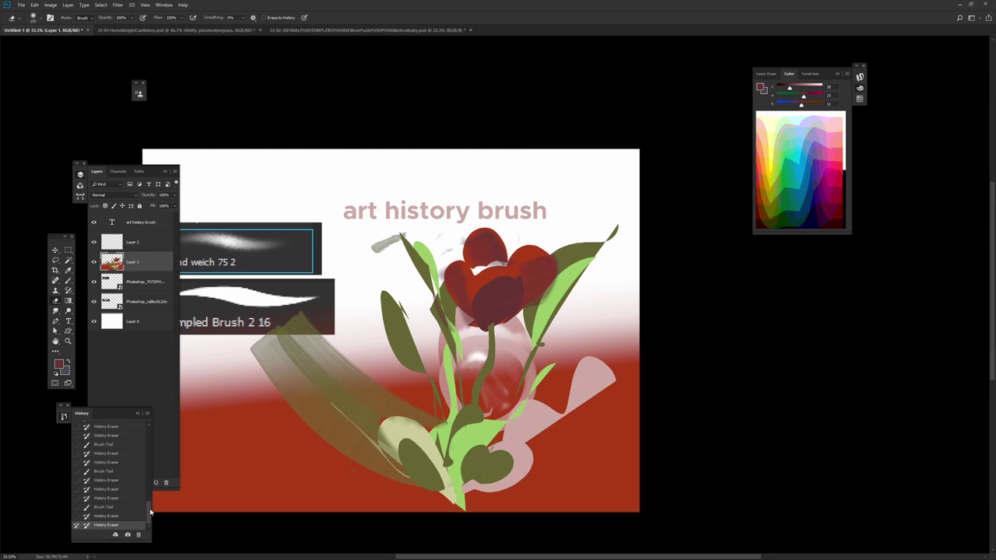
drag(150, 510, 144, 533)
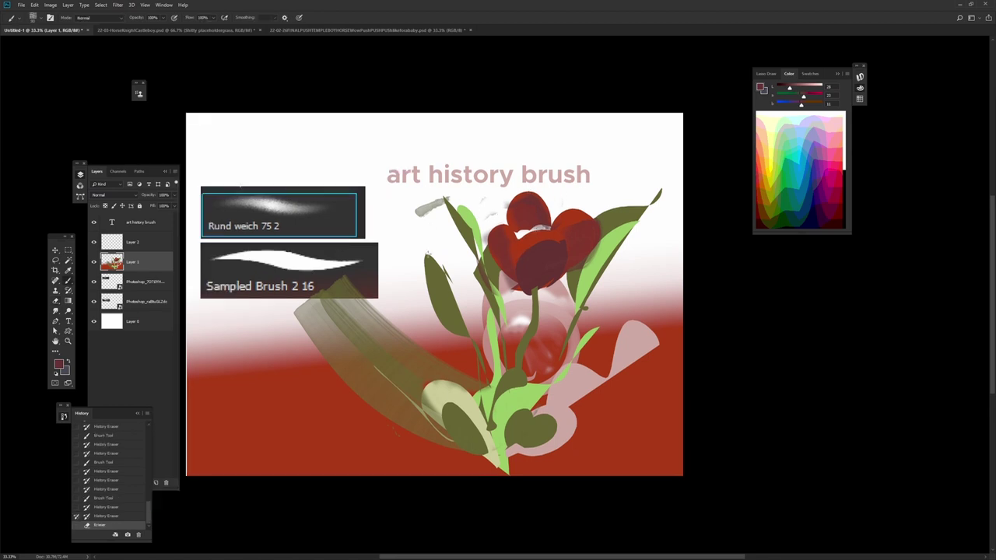
Paint grey-mauve textured strokes beside the left leaf and crop the canvas slightly narrower
mouse_move(406, 219)
mouse_down()
mouse_move(395, 254)
mouse_move(420, 300)
mouse_move(449, 250)
mouse_up()
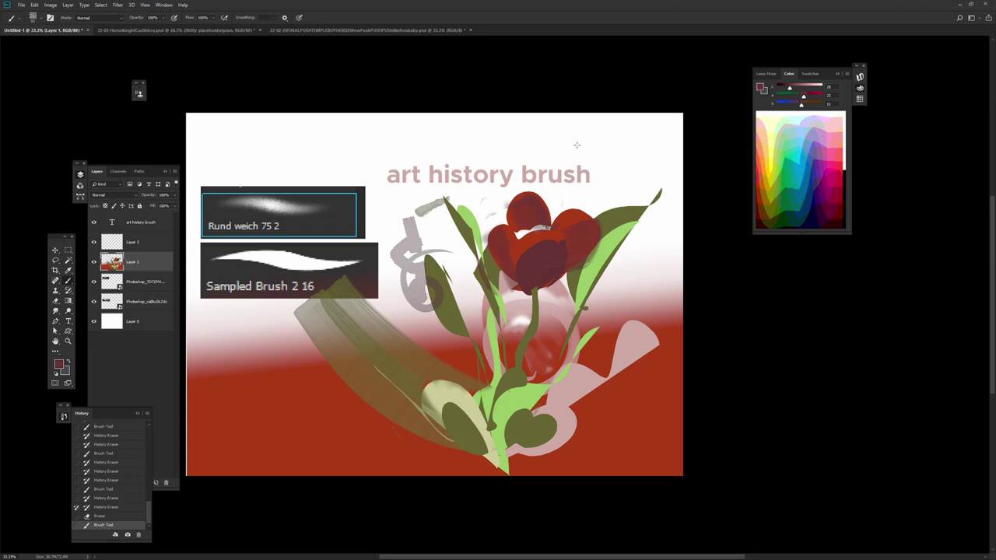
click(61, 276)
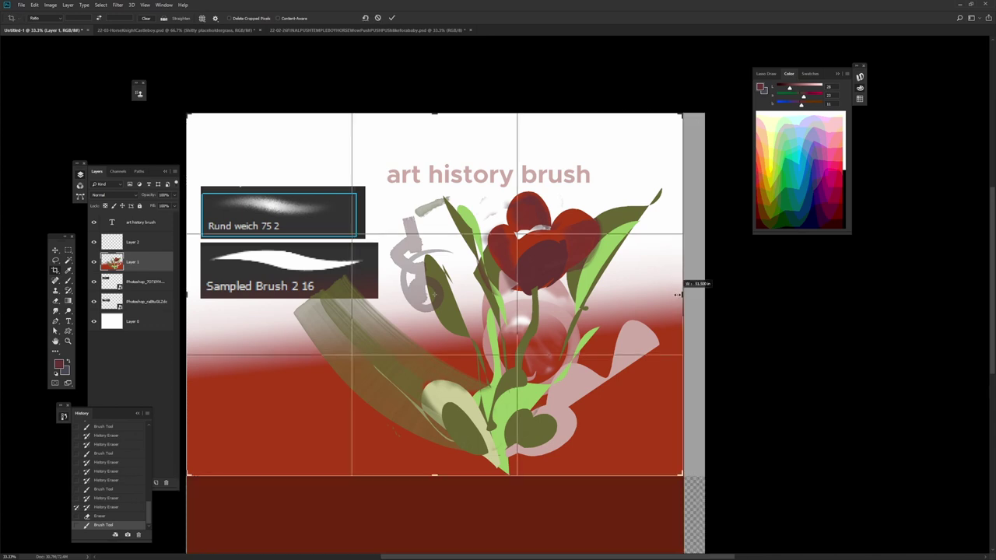
drag(684, 288, 674, 289)
key(Return)
Try to erase to history on the cropped canvas near the flower's left leaves
key(b)
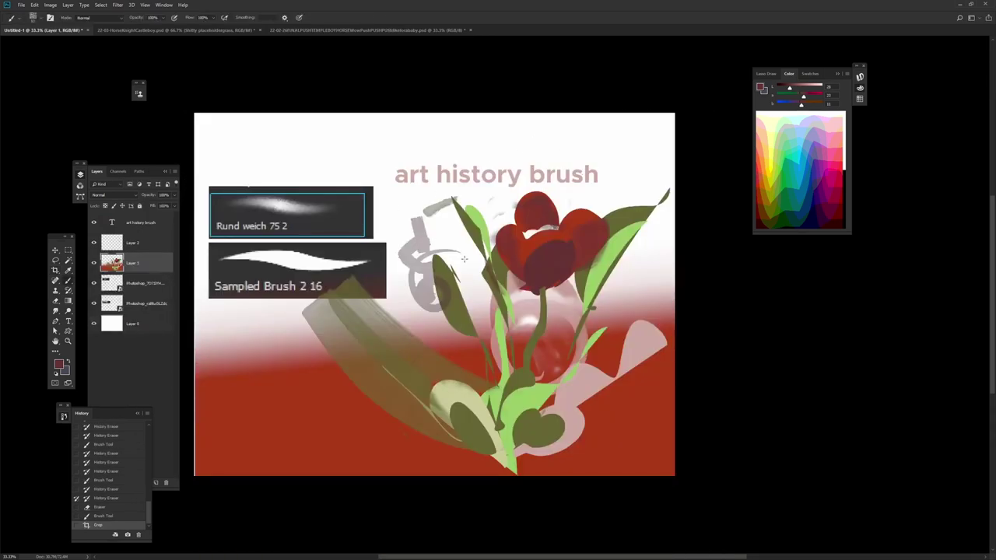
key(e)
alt+click(480, 288)
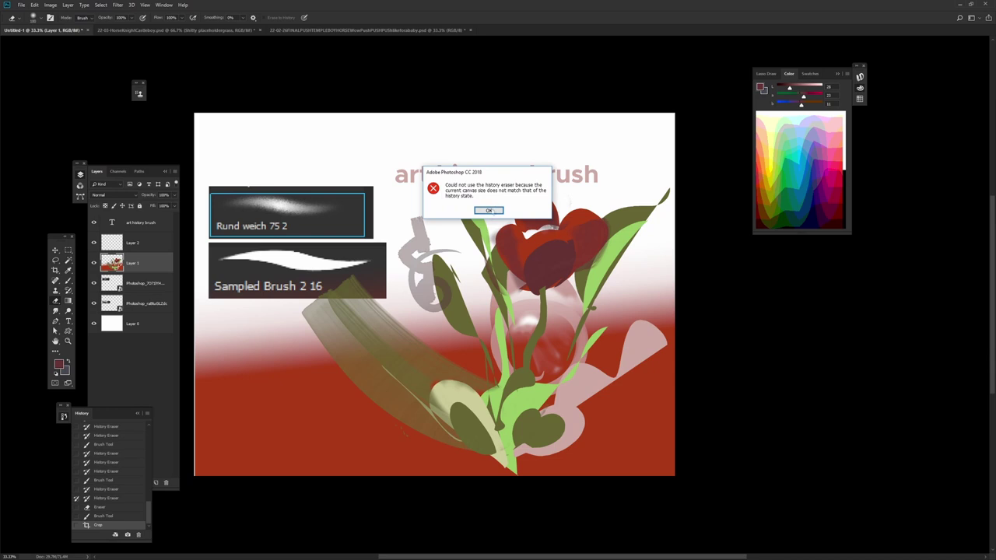
key(Return)
Try to paint over the cropped artwork with the History Brush
click(69, 291)
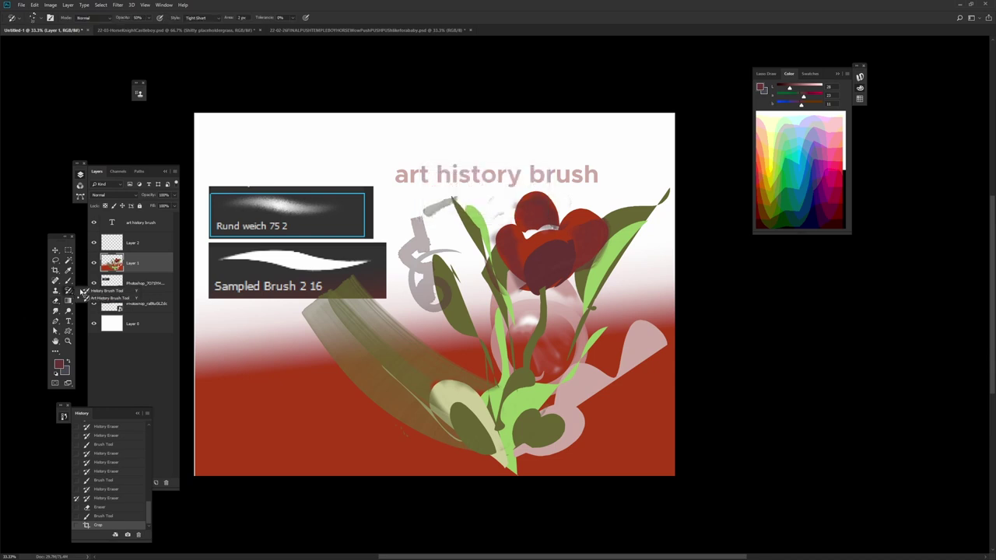
click(109, 290)
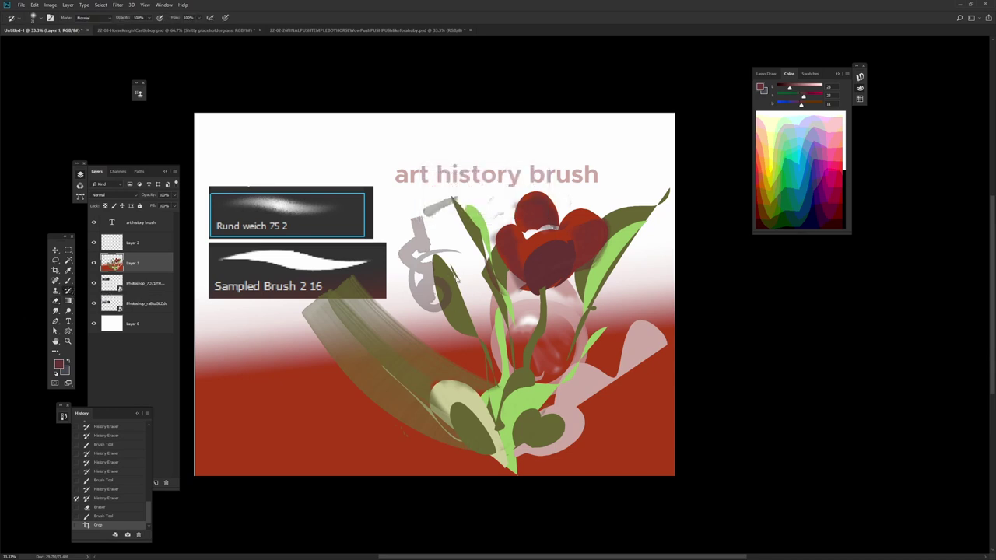
click(488, 206)
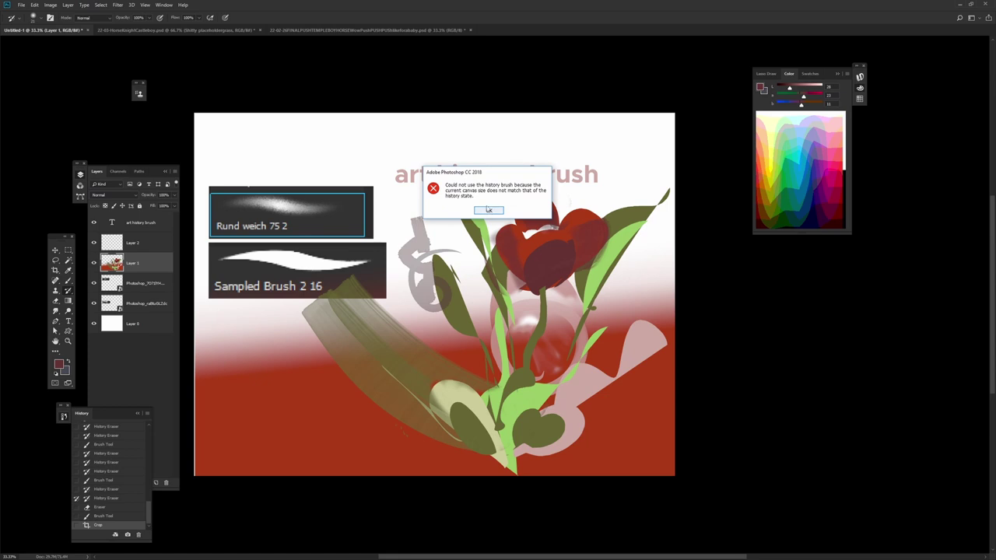
click(489, 211)
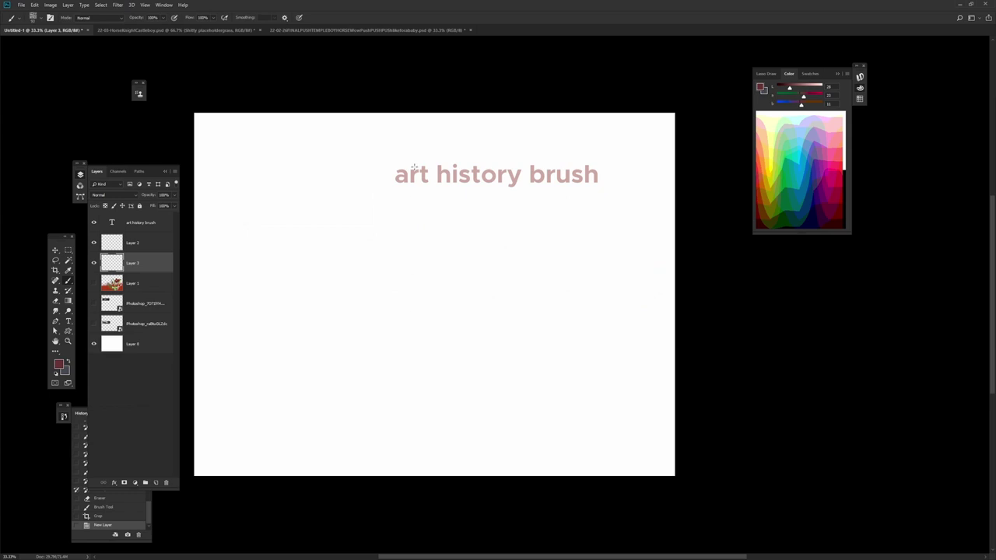
mouse_move(404, 299)
mouse_down()
mouse_move(438, 340)
mouse_move(449, 231)
mouse_move(445, 343)
mouse_up()
key(ctrl+z)
key(ctrl+z)
Choose a hard round brush preset and paint a filled grey-mauve oval in the middle of the empty layer
right_click(446, 250)
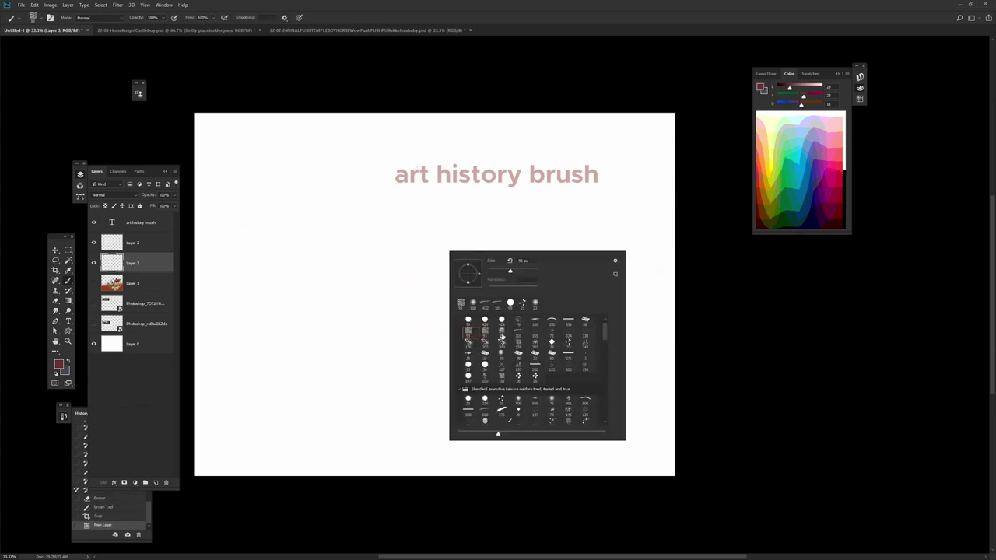
click(467, 320)
click(402, 279)
mouse_move(410, 316)
mouse_down()
mouse_move(400, 249)
mouse_move(417, 333)
mouse_move(447, 316)
mouse_move(421, 315)
mouse_move(420, 288)
mouse_up()
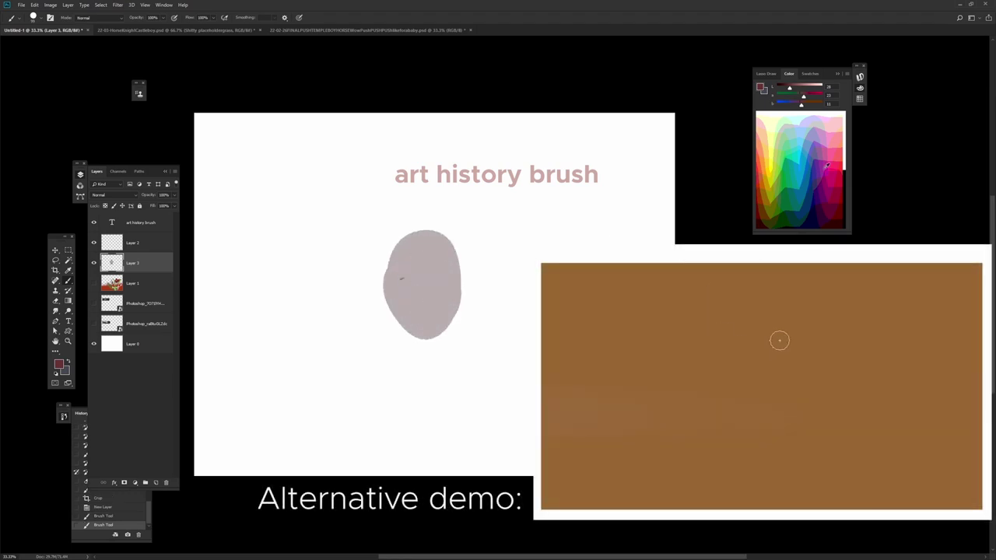
Pick an olive foreground colour and try to erase the oval back to the history source
click(774, 207)
key(e)
alt+click(438, 295)
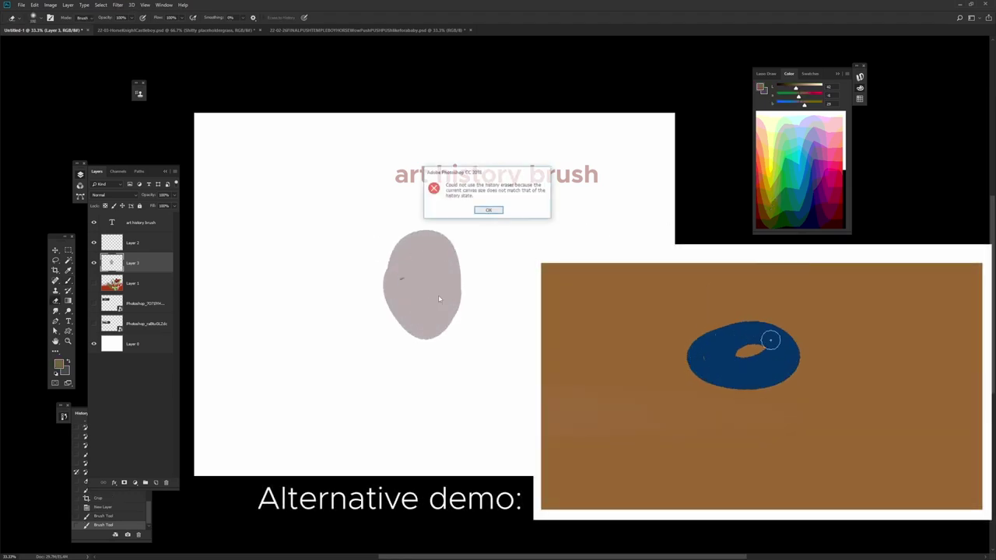
click(492, 212)
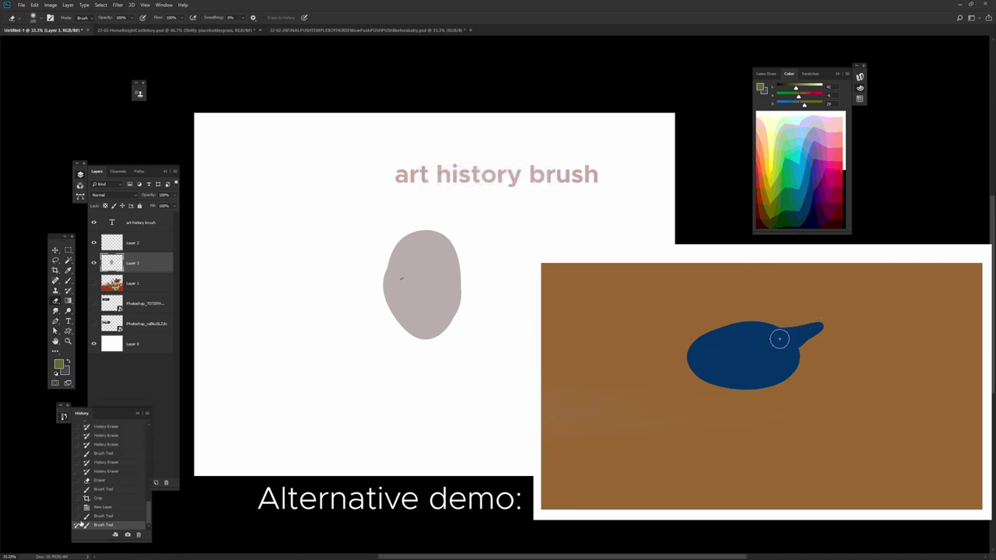
Erase the oval's interior softly and paint an ochre patch inside it
mouse_move(441, 259)
mouse_down()
mouse_move(437, 291)
mouse_move(413, 307)
mouse_move(409, 280)
mouse_move(445, 271)
mouse_move(422, 254)
mouse_move(398, 276)
mouse_move(433, 253)
mouse_move(418, 250)
mouse_move(407, 252)
mouse_move(424, 289)
mouse_up()
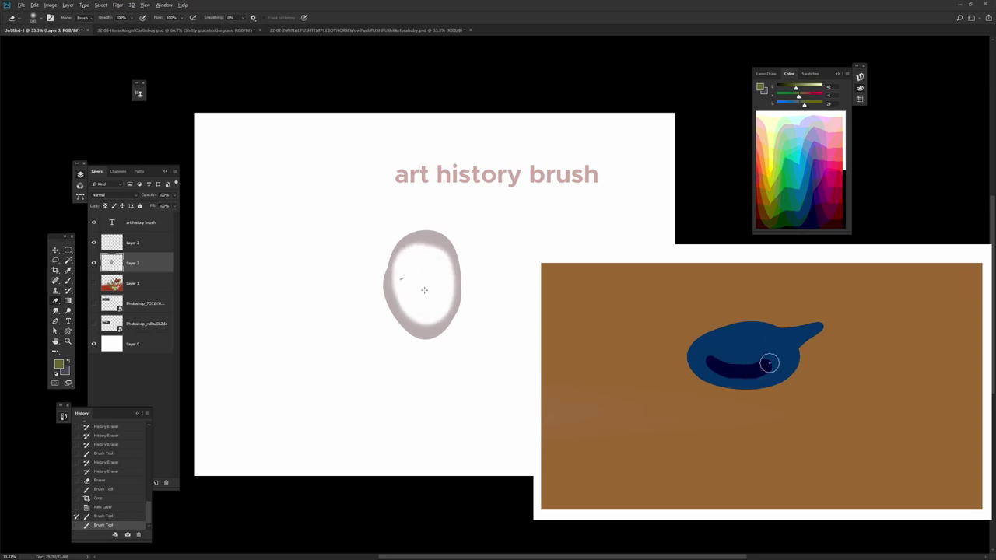
click(770, 181)
key(b)
mouse_move(427, 273)
mouse_down()
mouse_move(412, 279)
mouse_move(424, 308)
mouse_move(436, 301)
mouse_move(419, 284)
mouse_move(430, 299)
mouse_move(436, 276)
mouse_move(422, 289)
mouse_move(428, 297)
mouse_up()
Sample white from the oval and restore its grey-mauve centre with the history eraser
key(e)
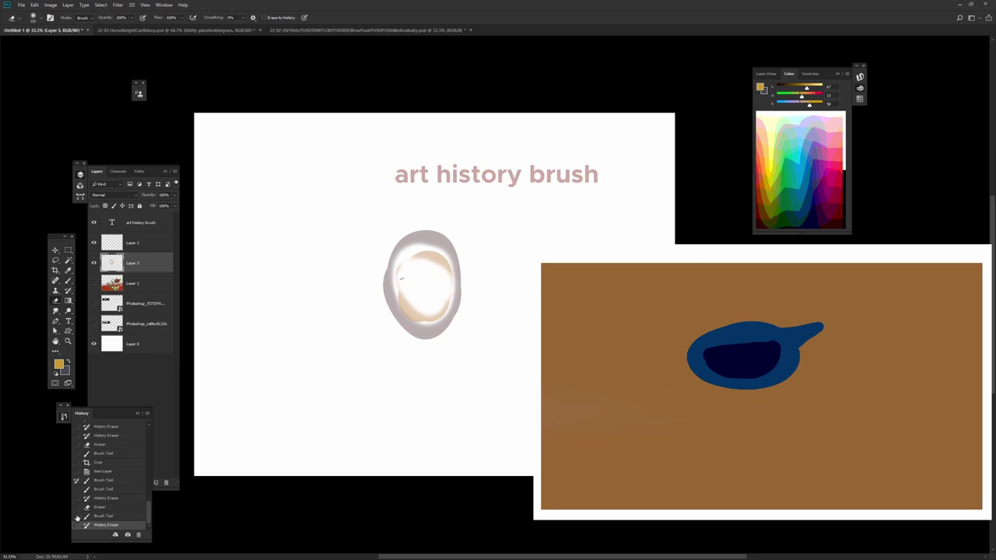
key(b)
alt+click(432, 288)
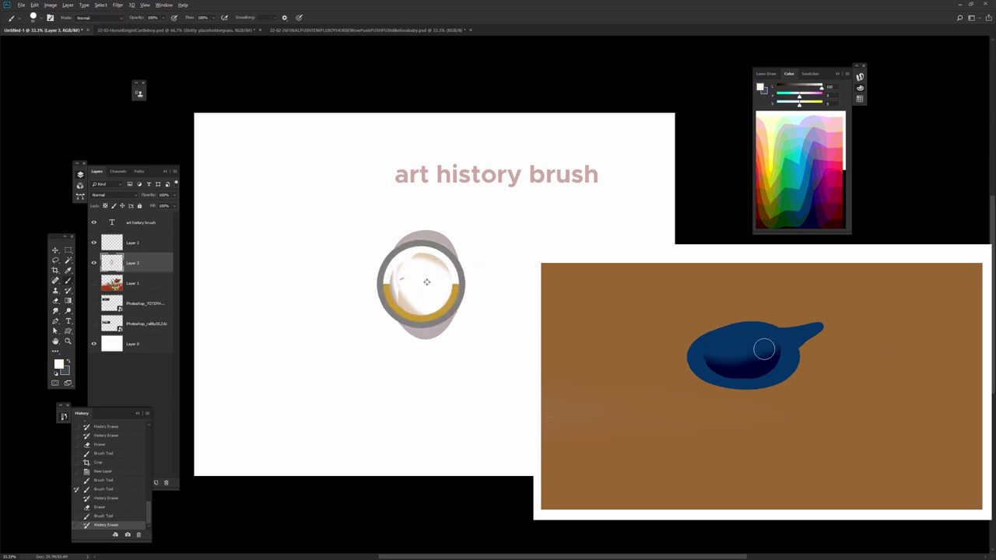
key(e)
mouse_move(433, 286)
mouse_down()
mouse_move(419, 292)
mouse_move(445, 301)
mouse_up()
mouse_move(382, 268)
mouse_down()
mouse_move(406, 267)
mouse_move(394, 244)
mouse_move(414, 251)
mouse_move(431, 280)
mouse_move(415, 303)
mouse_move(406, 290)
mouse_move(438, 293)
mouse_move(428, 300)
mouse_move(420, 265)
mouse_up()
key(ctrl+z)
key(ctrl+z)
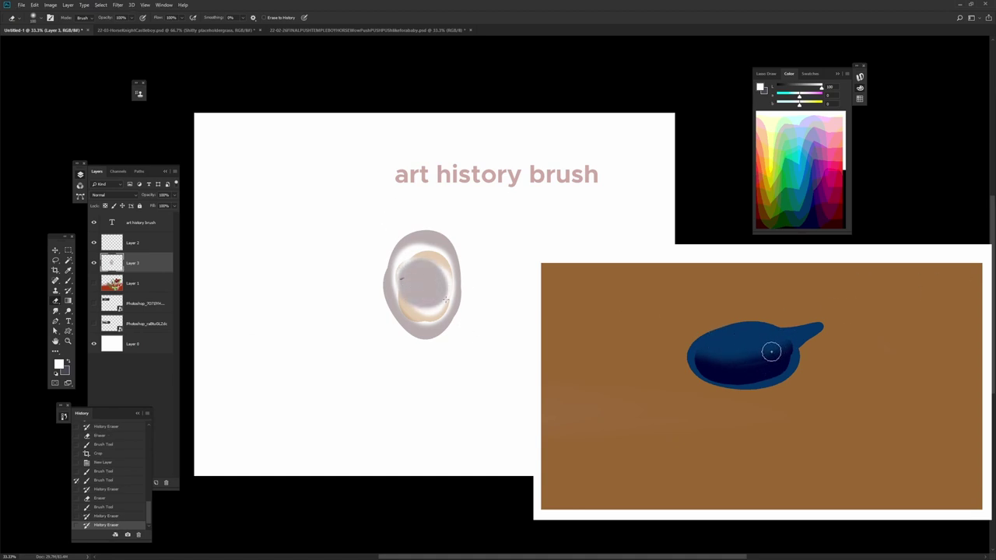
Smudge the oval's right edge outward into the white background
key(r)
mouse_move(465, 283)
mouse_down()
mouse_move(476, 311)
mouse_move(508, 280)
mouse_move(463, 269)
mouse_move(464, 282)
mouse_move(469, 267)
mouse_move(456, 247)
mouse_move(467, 257)
mouse_move(447, 239)
mouse_move(461, 264)
mouse_up()
key(ctrl+z)
key(e)
scroll(457, 271, up, 1)
scroll(457, 271, up, 3)
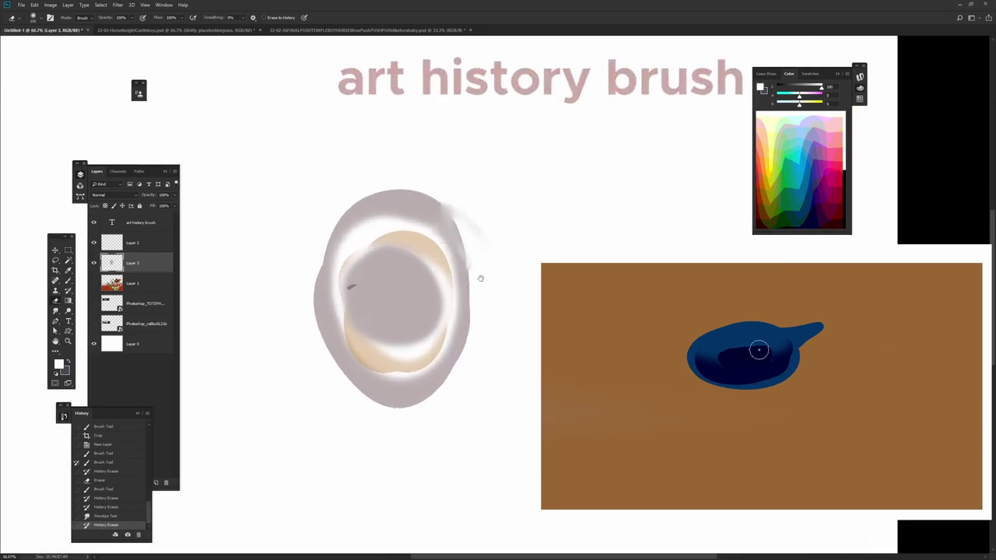
key(r)
drag(423, 220, 463, 308)
Set the state before the last smudge as history source and alternate history erasing with smudging along the oval's right edge
key(e)
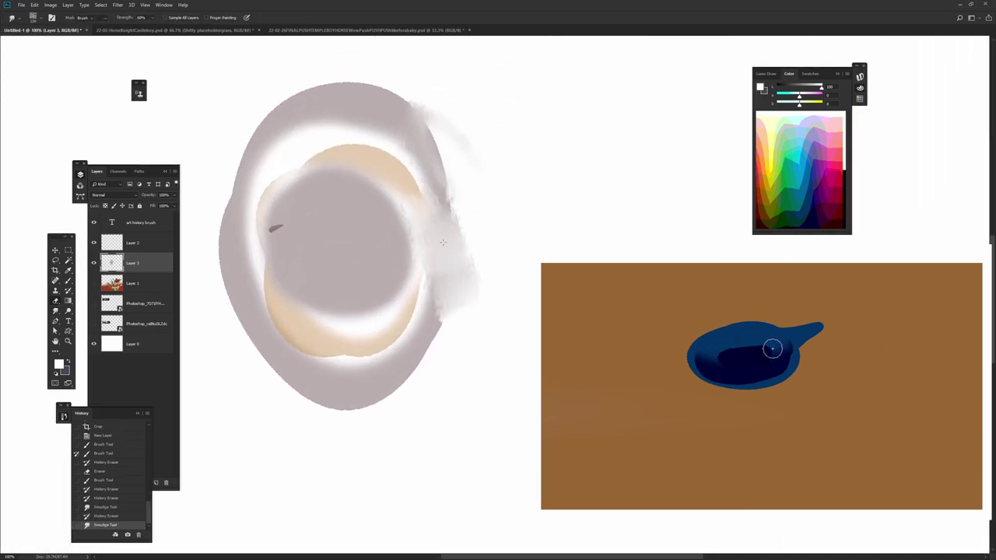
click(76, 516)
drag(440, 230, 445, 260)
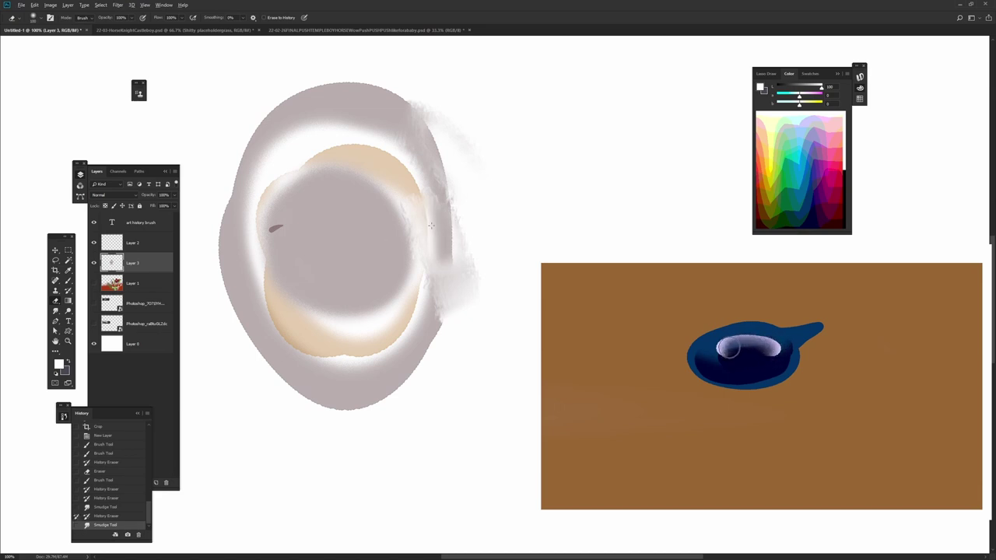
key(r)
mouse_move(437, 195)
mouse_down()
mouse_move(466, 253)
mouse_move(442, 186)
mouse_move(455, 181)
mouse_up()
key(e)
key(b)
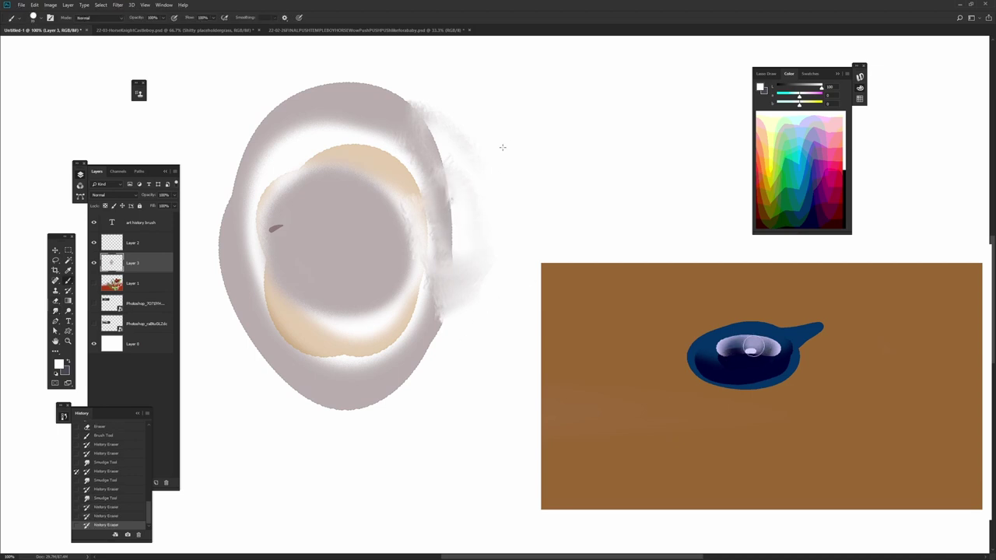
Sample a grey tone from the oval and paint scattered spots around its right side
key(ctrl+minus)
drag(500, 222, 503, 223)
right_click(526, 187)
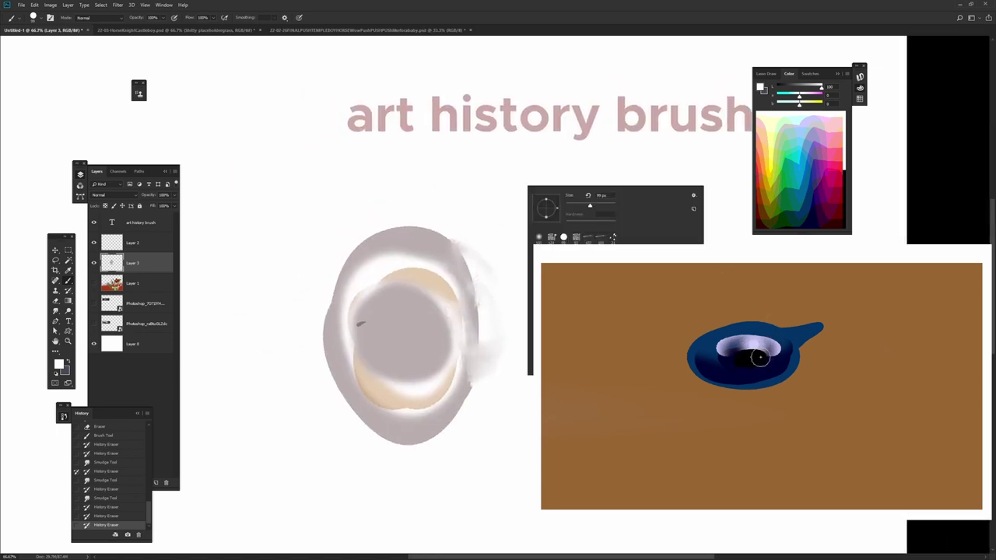
click(484, 249)
alt+click(415, 249)
mouse_move(484, 226)
mouse_down()
mouse_move(514, 240)
mouse_move(498, 327)
mouse_up()
Erase the scattered spots along the oval's right edge partly back to the history source
key(e)
mouse_move(471, 249)
mouse_down()
mouse_move(454, 226)
mouse_move(418, 204)
mouse_move(513, 250)
mouse_move(527, 285)
mouse_move(485, 329)
mouse_move(406, 312)
mouse_move(390, 276)
mouse_move(430, 276)
mouse_move(523, 319)
mouse_move(518, 360)
mouse_up()
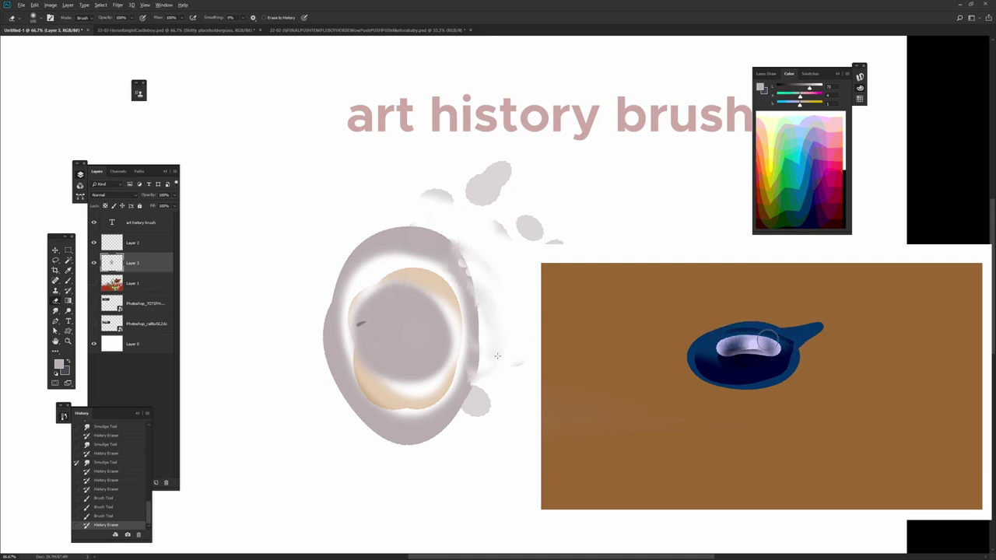
mouse_move(494, 359)
mouse_down()
mouse_move(484, 357)
mouse_move(498, 311)
mouse_up()
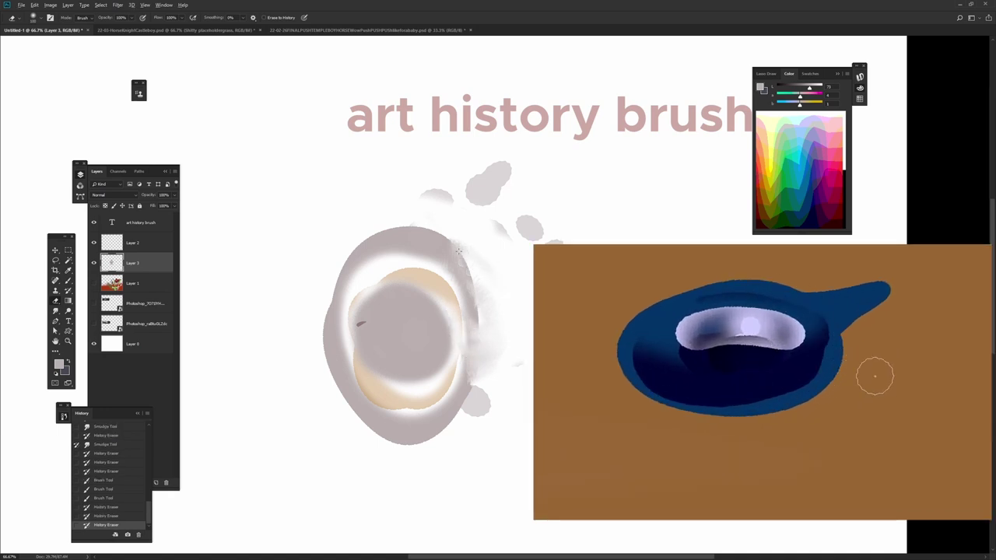
drag(502, 273, 514, 261)
scroll(520, 253, down, 1)
drag(413, 216, 506, 253)
Paint scattered grey spots across the empty canvas to the left of the oval
key(b)
drag(365, 295, 408, 199)
drag(389, 133, 364, 193)
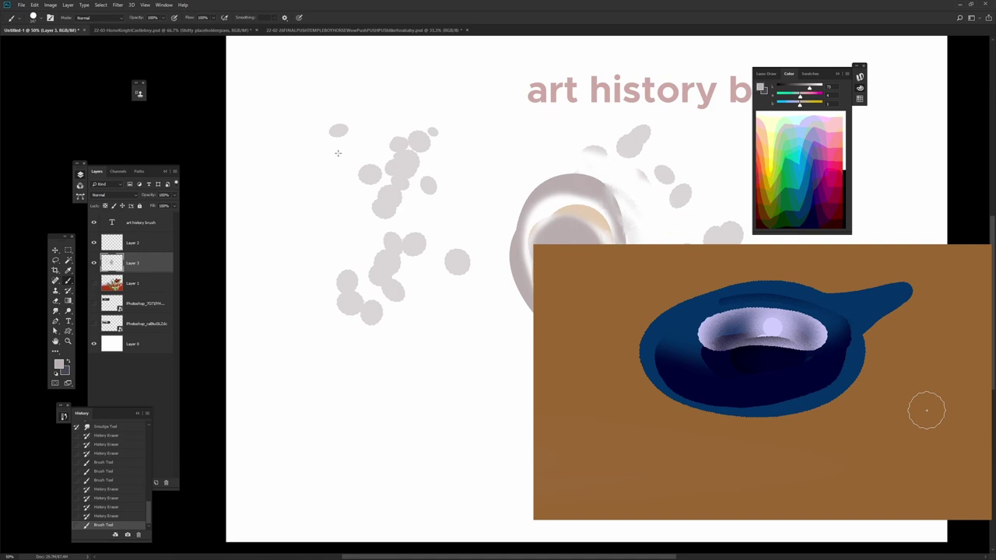
key(ctrl+shift+f)
drag(475, 90, 493, 145)
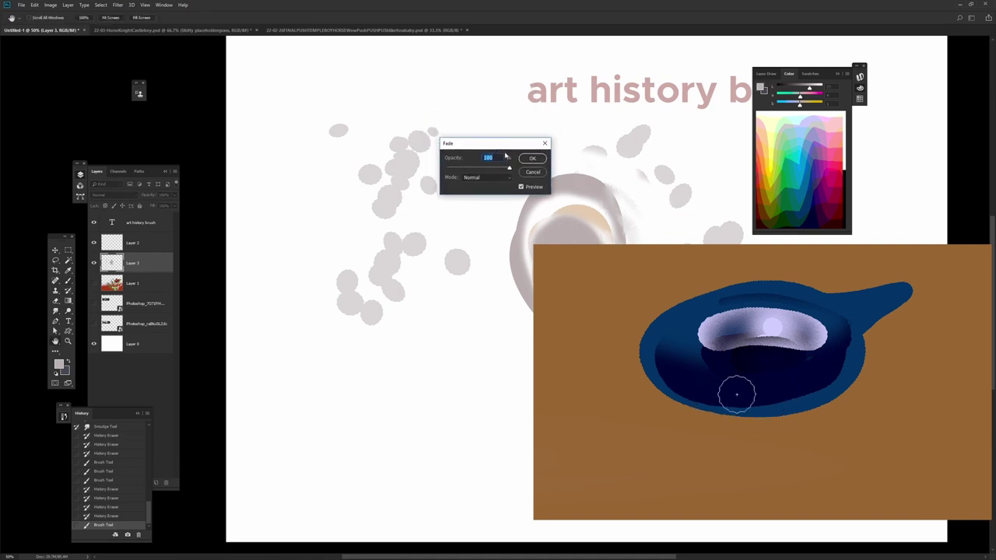
click(532, 172)
Fade the last brush stroke to a reduced opacity in Normal mode
click(36, 6)
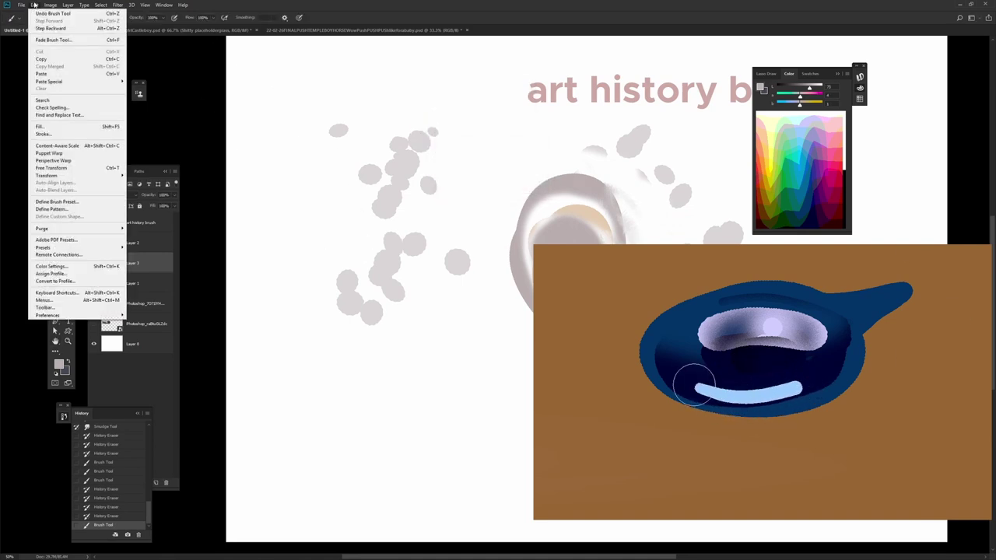
click(54, 40)
text(77)
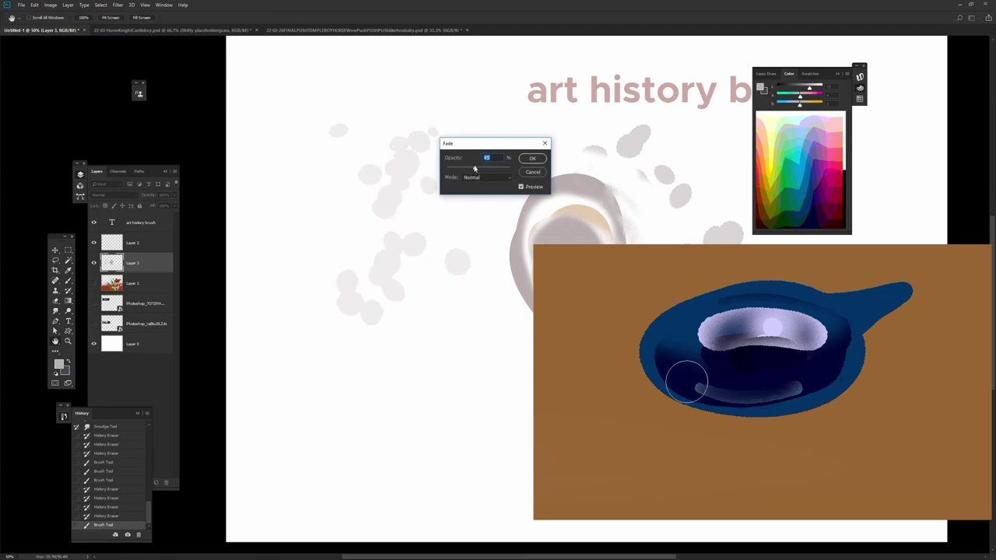
click(475, 177)
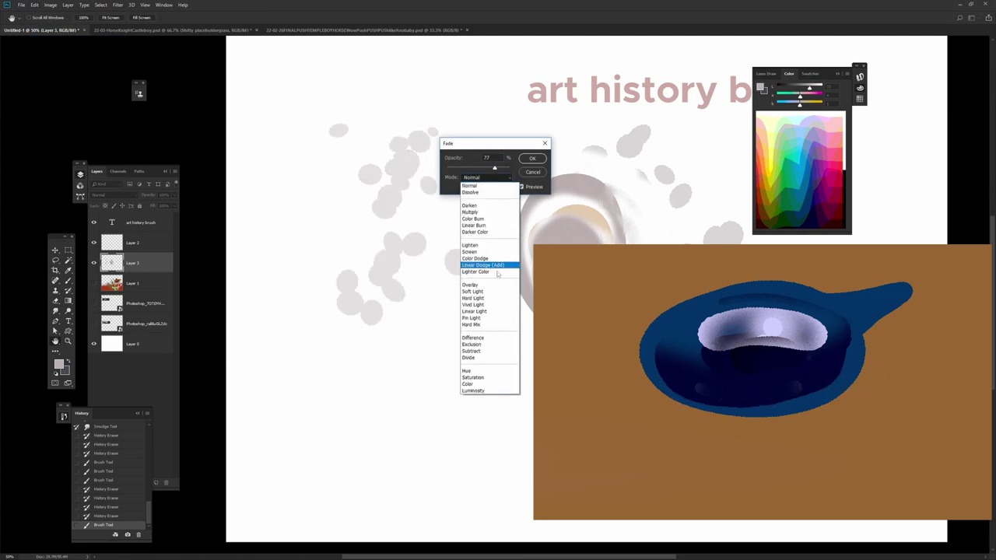
click(479, 178)
mouse_move(495, 169)
mouse_down()
mouse_move(458, 168)
mouse_move(504, 170)
mouse_up()
click(533, 159)
Erase part of the faded spots left of the oval back to the history source
key(e)
mouse_move(402, 252)
mouse_down()
mouse_move(396, 178)
mouse_move(440, 214)
mouse_move(424, 177)
mouse_move(452, 181)
mouse_move(425, 222)
mouse_up()
drag(595, 250, 441, 288)
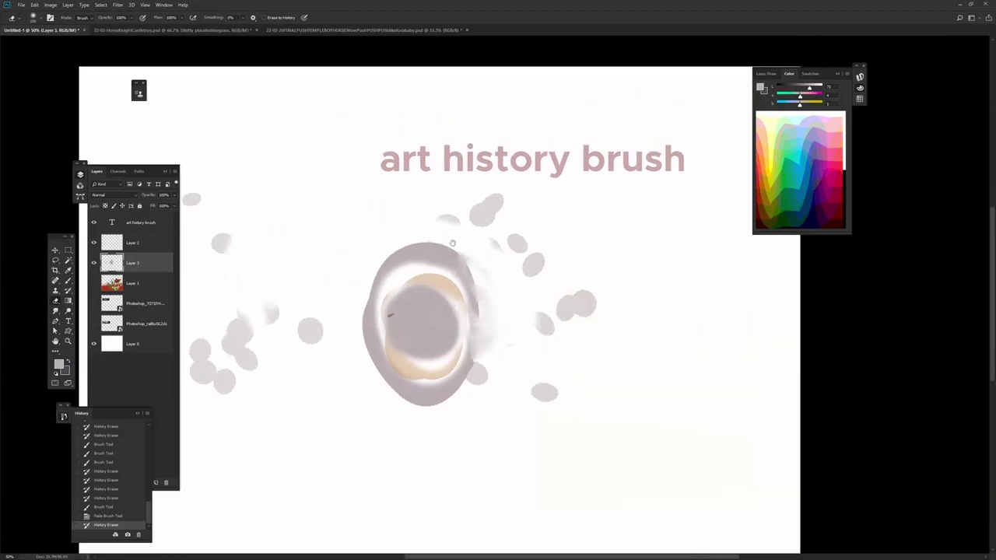
Switch to the knight-with-spear painting, restore its opening snapshot and collapse the Horse layer group
click(403, 30)
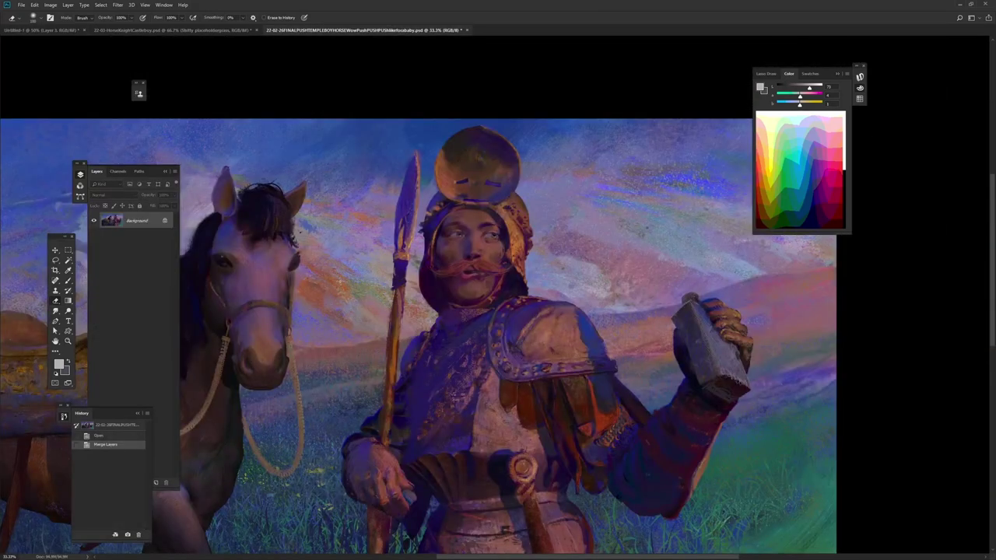
drag(382, 269, 407, 194)
mouse_move(498, 305)
mouse_down()
mouse_move(421, 303)
mouse_move(425, 278)
mouse_up()
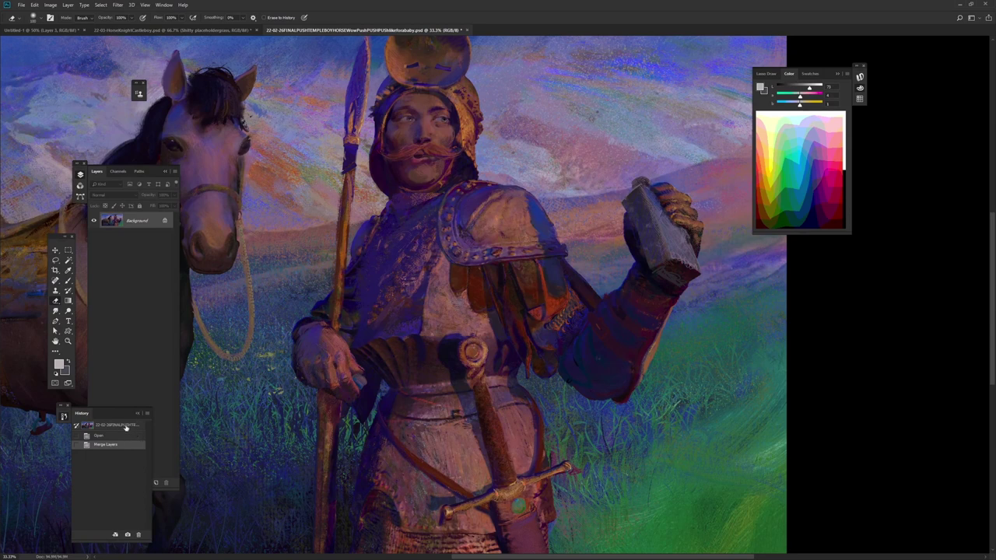
double_click(126, 427)
click(302, 372)
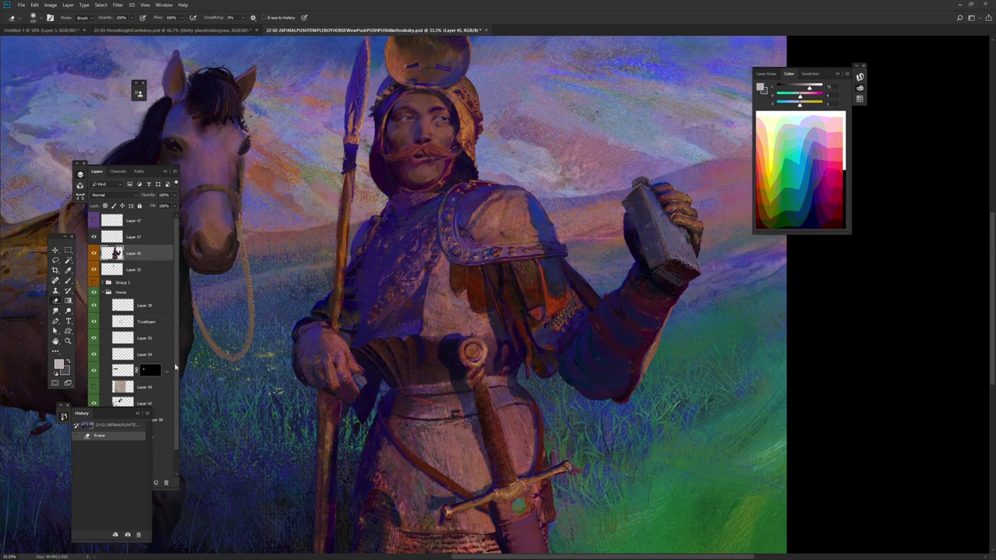
click(105, 292)
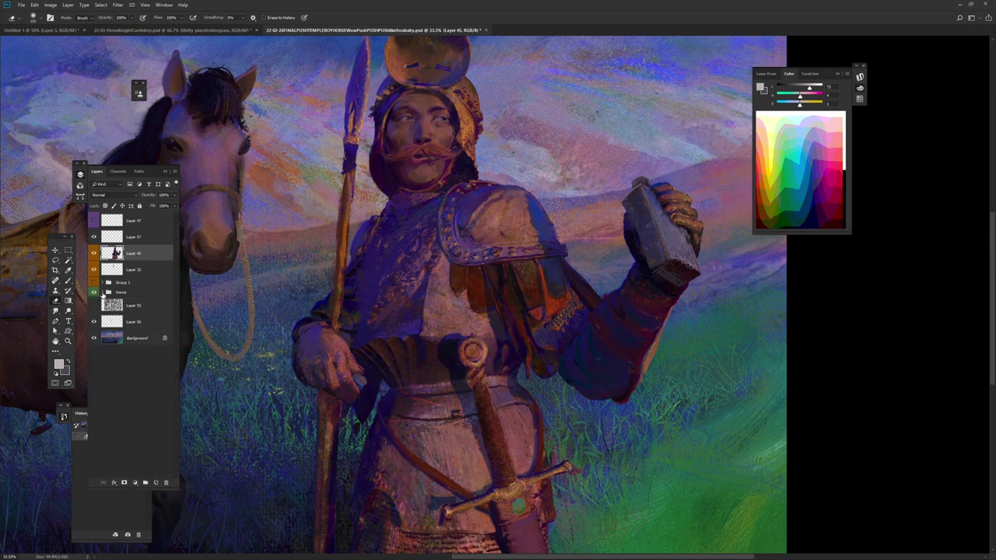
click(82, 468)
Shift the hue of the knight on Layer 45 to -167 with Hue/Saturation
drag(383, 269, 423, 338)
key(b)
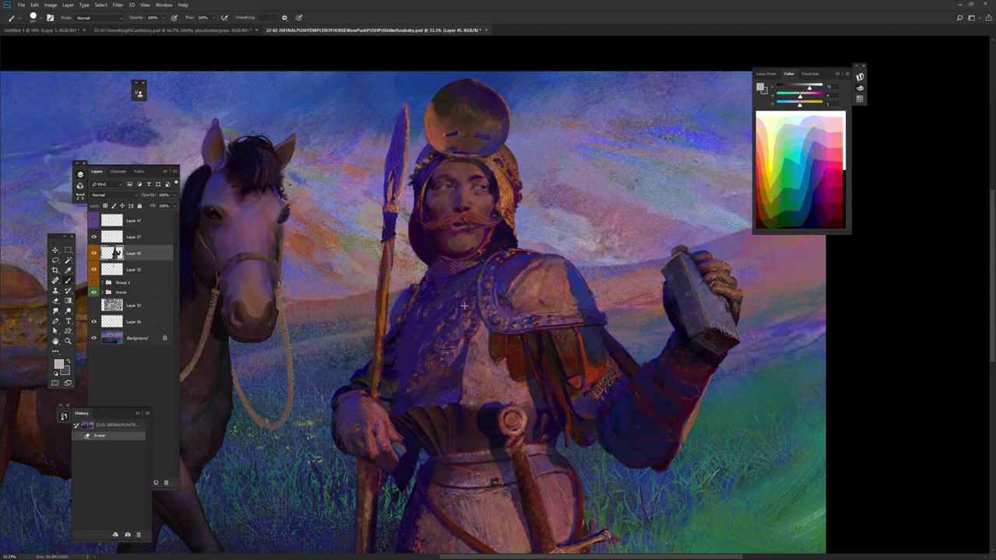
mouse_move(397, 278)
mouse_down()
mouse_move(440, 292)
mouse_move(467, 266)
mouse_up()
key(ctrl+z)
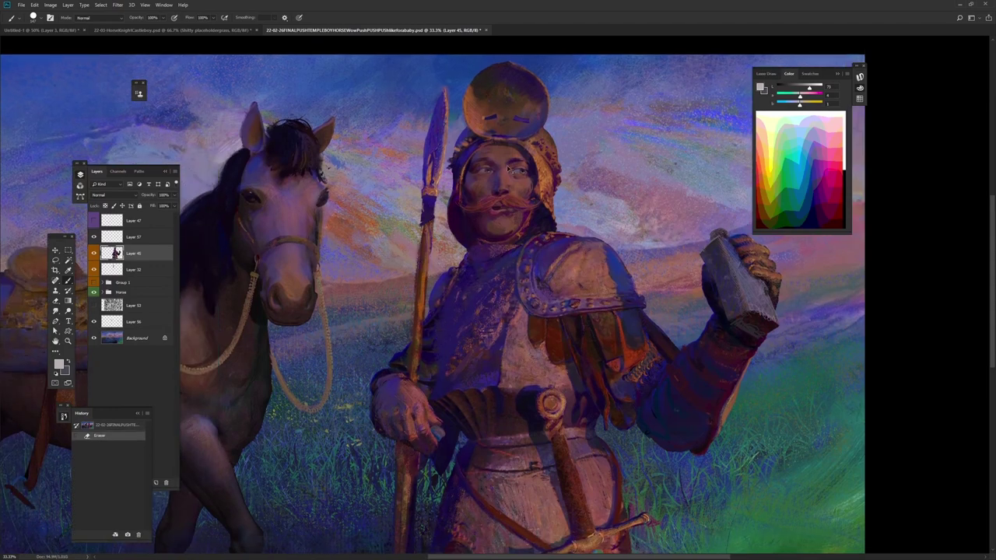
key(ctrl+u)
drag(865, 154, 839, 152)
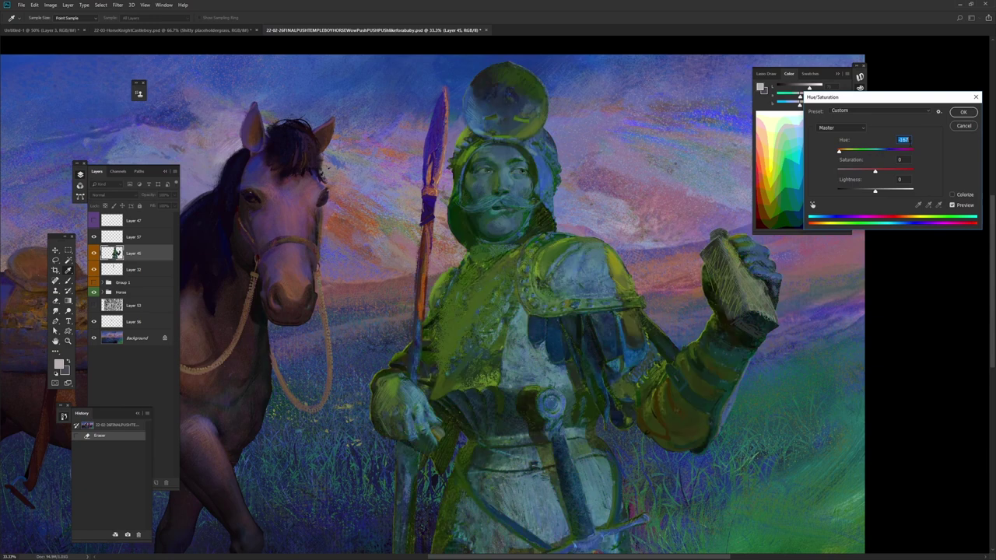
click(963, 113)
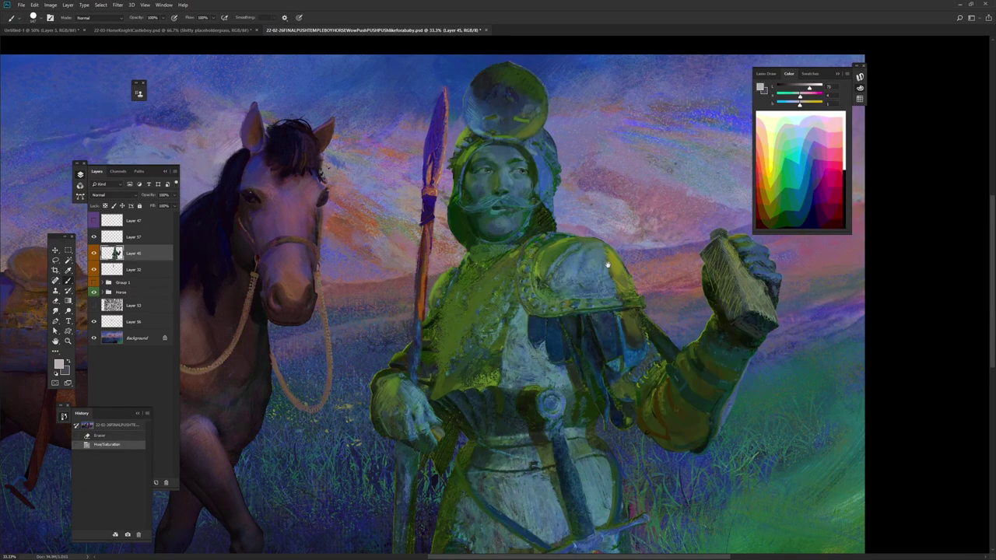
Restore the knight's original colours with the history eraser and return to the opening snapshot
mouse_move(602, 263)
mouse_down()
mouse_move(532, 271)
mouse_move(469, 303)
mouse_move(425, 280)
mouse_move(475, 225)
mouse_move(537, 257)
mouse_move(492, 294)
mouse_move(537, 315)
mouse_up()
key(e)
click(117, 425)
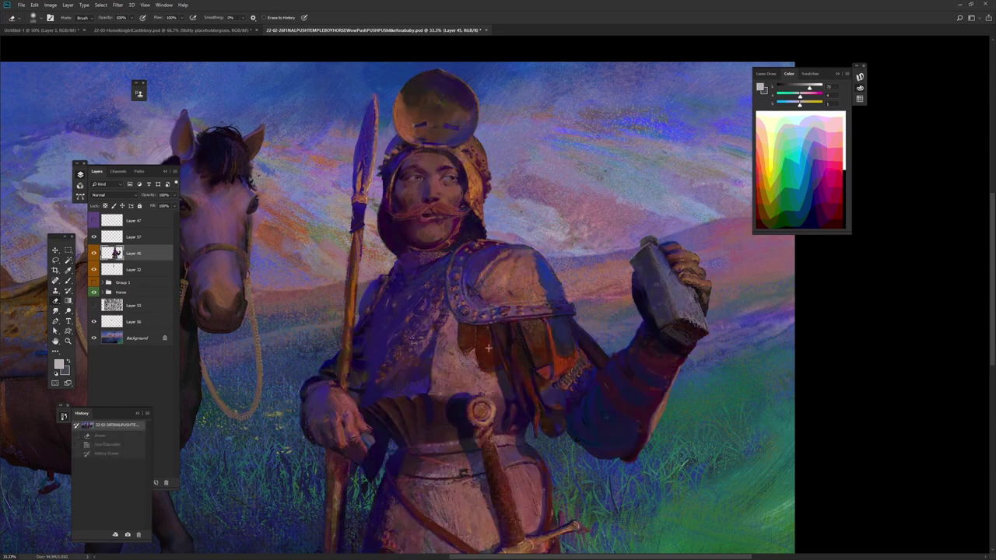
Lasso an area around the knight's face and shoulder, and deselect it
ctrl+click(431, 244)
key(l)
mouse_move(586, 187)
mouse_down()
mouse_move(354, 214)
mouse_move(595, 148)
mouse_up()
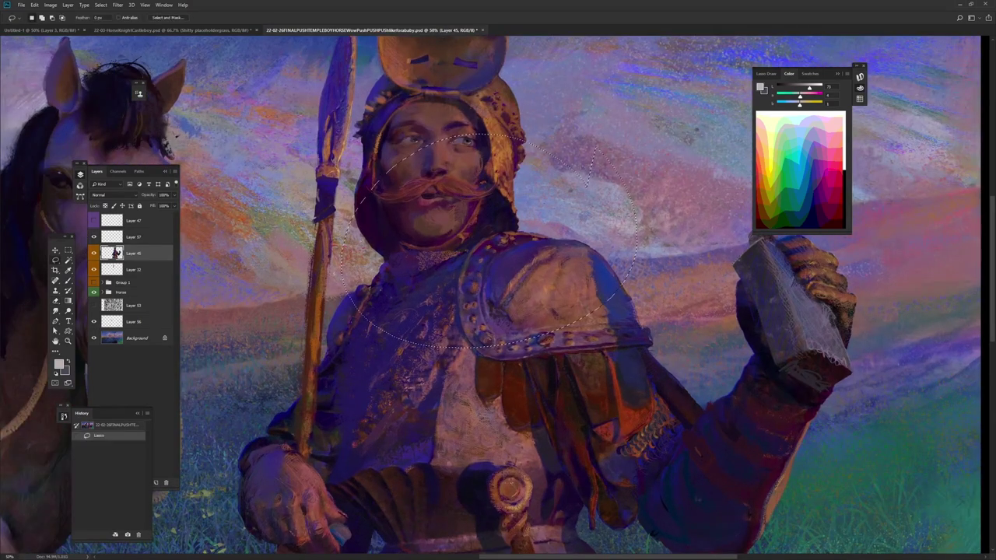
key(ctrl+d)
Close the knight-with-spear painting without saving its changes
drag(405, 237, 417, 281)
drag(473, 266, 502, 259)
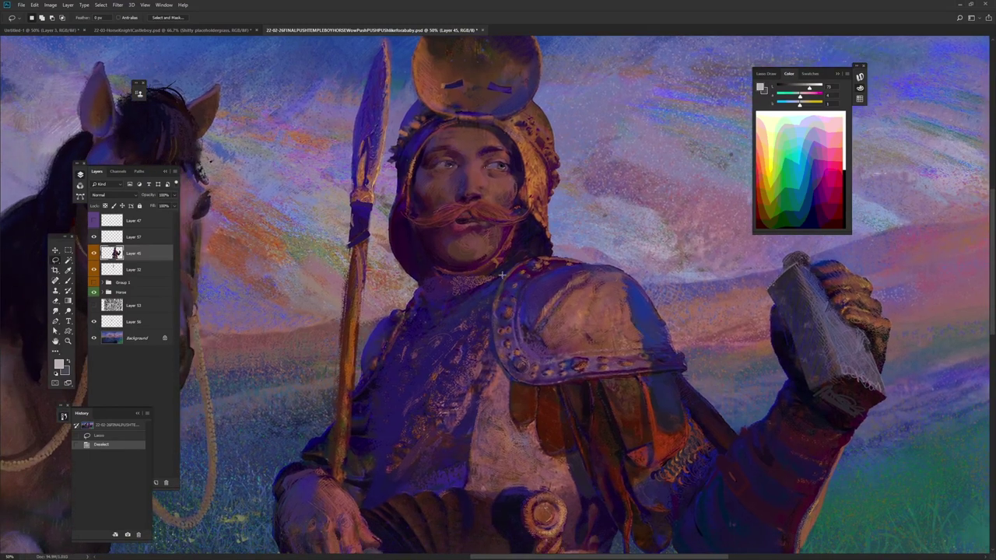
key(ctrl+w)
key(n)
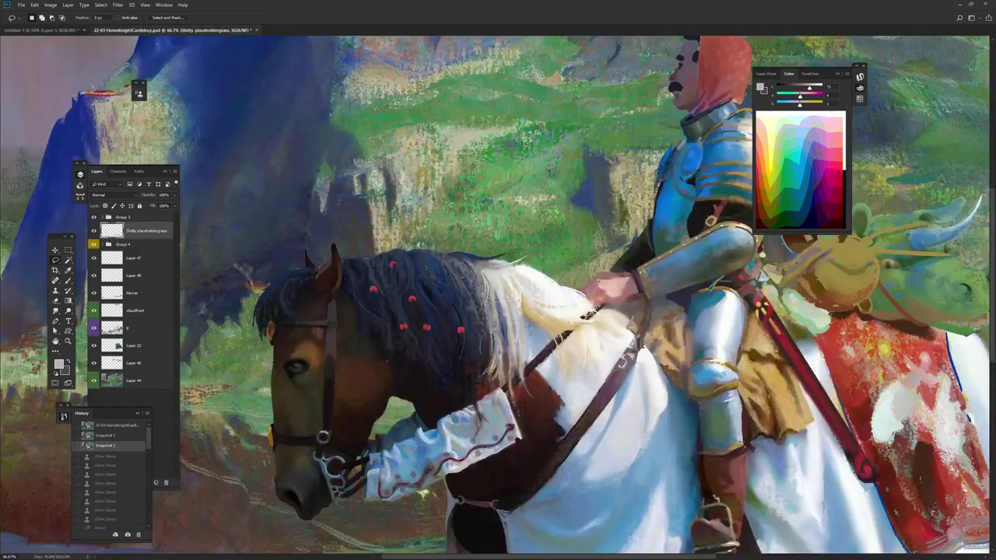
Expand Group 4 and select Layer 13, which holds the horse's mane
drag(409, 320, 436, 268)
scroll(499, 234, up, 2)
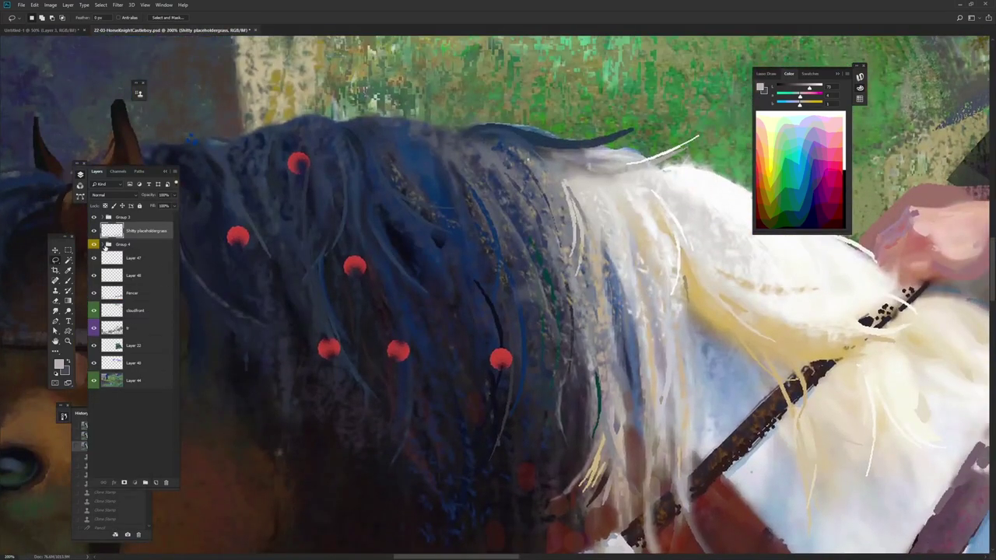
click(109, 248)
click(102, 244)
double_click(131, 313)
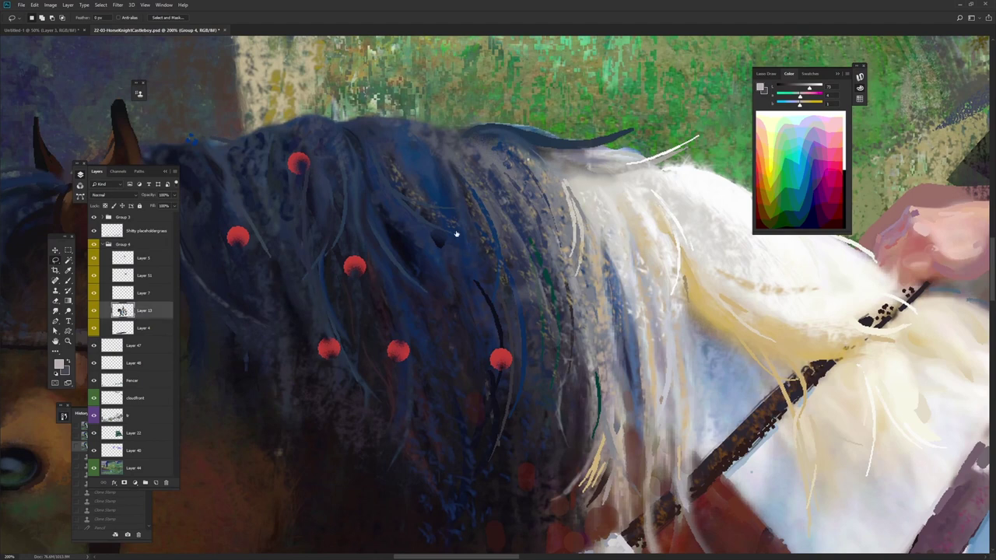
key(Escape)
Choose another brush tip, try grey strokes over the white part of the mane, and undo them
mouse_move(595, 305)
mouse_down()
mouse_move(439, 260)
mouse_move(487, 332)
mouse_up()
key(b)
right_click(475, 229)
click(497, 302)
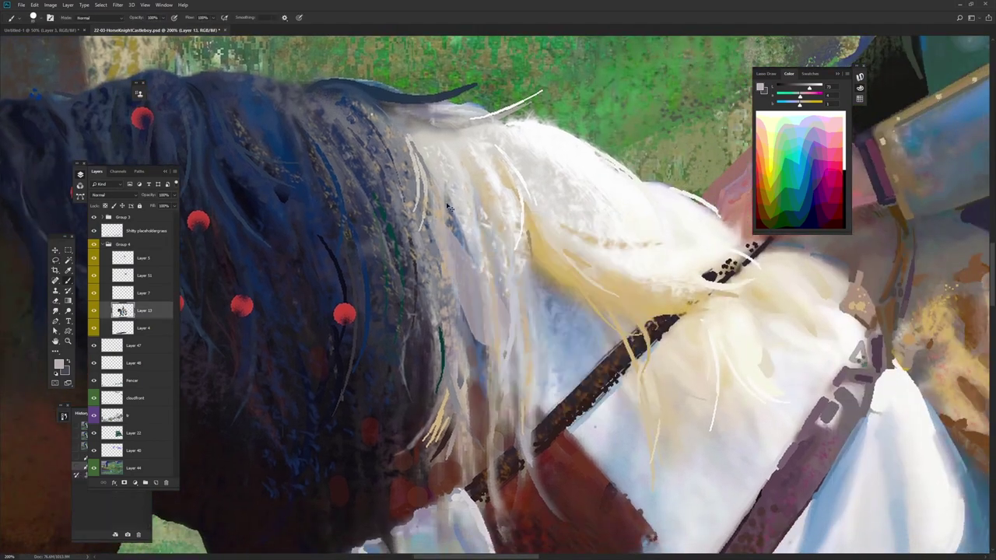
key(ctrl+z)
drag(449, 207, 569, 253)
click(474, 260)
key(ctrl+z)
Sample a near-black tone from the mane and paint short strokes across its dark upper part
drag(419, 300, 474, 284)
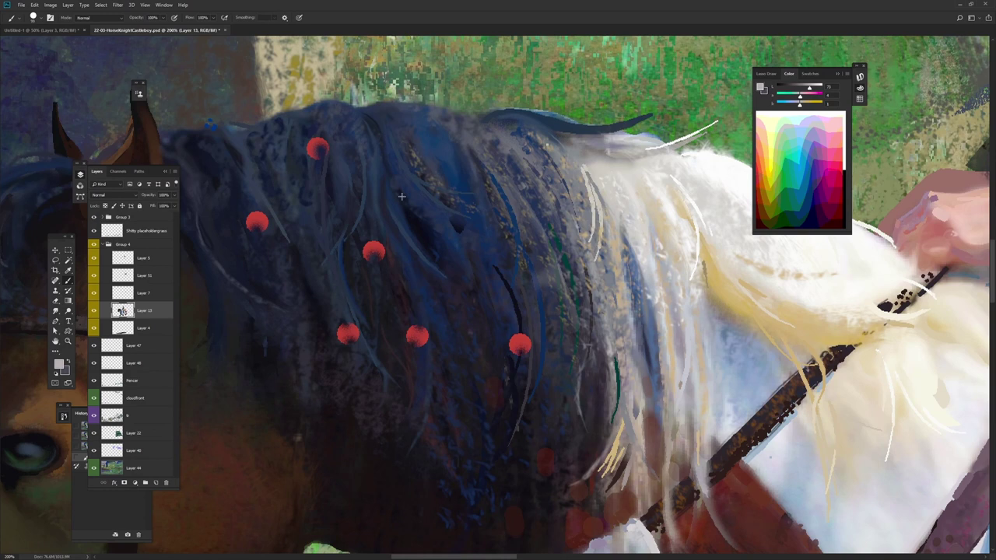
alt+click(415, 194)
alt+click(417, 221)
click(399, 176)
drag(415, 207, 458, 273)
key(ctrl+z)
drag(401, 179, 464, 302)
key(ctrl+z)
drag(407, 159, 428, 182)
mouse_move(396, 127)
mouse_down()
mouse_move(436, 164)
mouse_move(408, 179)
mouse_move(391, 120)
mouse_up()
Undo the last stroke, pick another eraser tip and history-erase along the dark upper mane
key(e)
key(ctrl+z)
right_click(457, 152)
click(530, 175)
mouse_move(429, 154)
mouse_down()
mouse_move(406, 130)
mouse_move(411, 184)
mouse_move(433, 167)
mouse_up()
Paint short dark strokes in the upper mane and trim them with the history eraser
key(b)
drag(478, 191, 469, 180)
mouse_move(445, 128)
mouse_down()
mouse_move(450, 146)
mouse_move(441, 123)
mouse_up()
key(e)
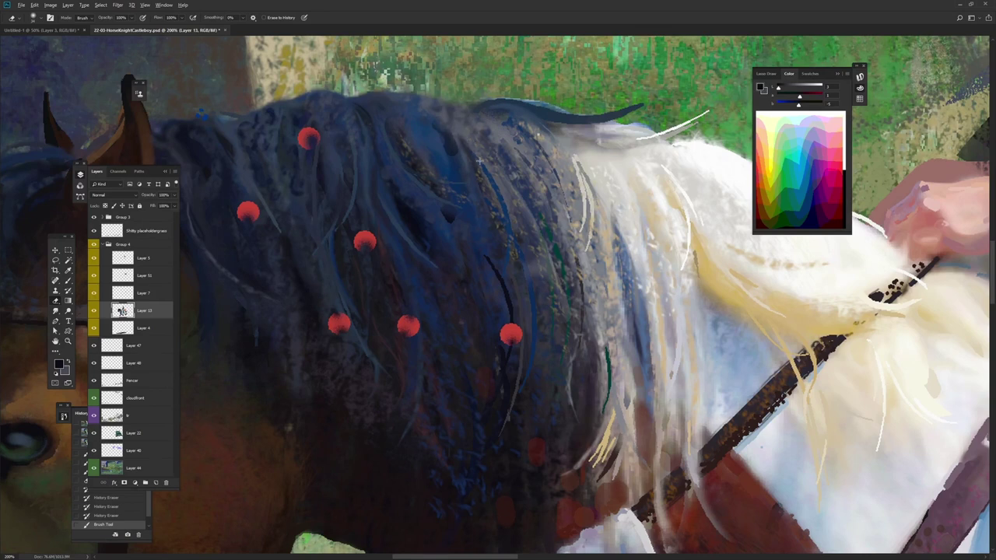
drag(466, 139, 451, 149)
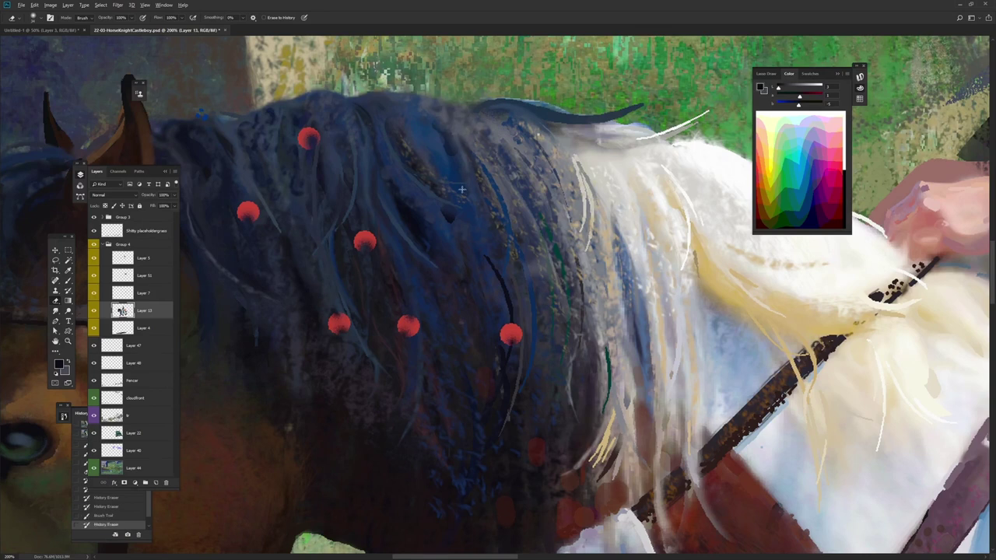
Pick another tip from the presets and try out dark strokes around the mane
right_click(506, 136)
drag(667, 238, 668, 258)
click(528, 258)
drag(421, 187, 451, 270)
drag(387, 167, 521, 337)
key(ctrl+z)
drag(447, 264, 429, 352)
mouse_move(487, 146)
mouse_down()
mouse_move(523, 239)
mouse_move(436, 240)
mouse_move(406, 225)
mouse_move(476, 316)
mouse_up()
key(ctrl+z)
Choose a soft tip in the brush settings and paint a soft black patch on the background above the mane
right_click(594, 159)
click(586, 181)
key(F5)
click(664, 256)
drag(409, 181, 473, 300)
key(ctrl+z)
mouse_move(447, 204)
mouse_down()
mouse_move(451, 257)
mouse_move(416, 315)
mouse_up()
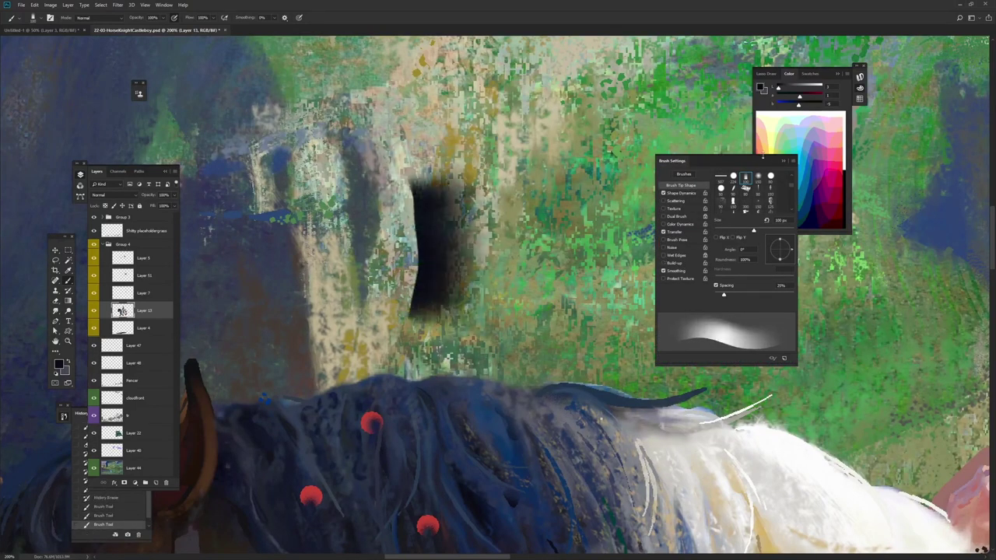
Paint a second, smaller soft black patch on the green background to the right of the first
key(F5)
drag(442, 213, 420, 306)
mouse_move(467, 233)
mouse_down()
mouse_move(538, 155)
mouse_move(615, 183)
mouse_up()
key(ctrl+z)
drag(556, 281, 627, 296)
key(ctrl+z)
drag(545, 257, 615, 311)
key(ctrl+z)
drag(544, 299, 580, 326)
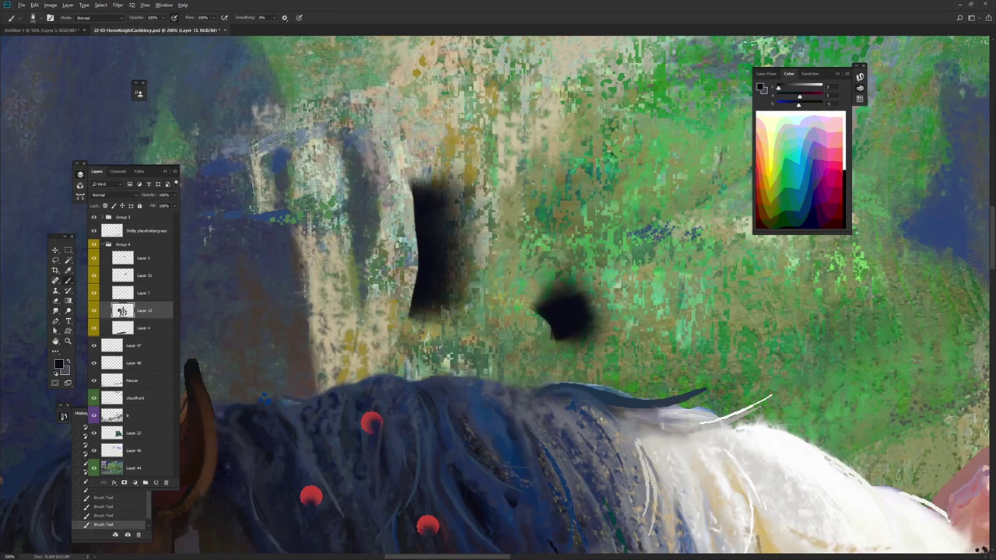
Pick a different brush tip, paint another stroke between the black patches and history-erase around it
right_click(558, 234)
drag(696, 302, 698, 275)
click(564, 275)
mouse_move(506, 215)
mouse_down()
mouse_move(553, 183)
mouse_move(565, 140)
mouse_move(530, 160)
mouse_up()
key(e)
drag(622, 272, 625, 244)
mouse_move(630, 184)
mouse_down()
mouse_move(599, 222)
mouse_move(599, 137)
mouse_move(548, 163)
mouse_move(558, 193)
mouse_move(518, 163)
mouse_move(553, 234)
mouse_move(481, 186)
mouse_move(599, 237)
mouse_move(476, 221)
mouse_up()
Lasso the black test patches above the mane, delete them from Layer 13 and deselect
scroll(552, 225, down, 4)
scroll(554, 224, down, 1)
key(l)
key(Delete)
key(ctrl+d)
Sample a near-white highlight from the knight's shoulder armour and paint light strokes along the plates
scroll(434, 209, up, 2)
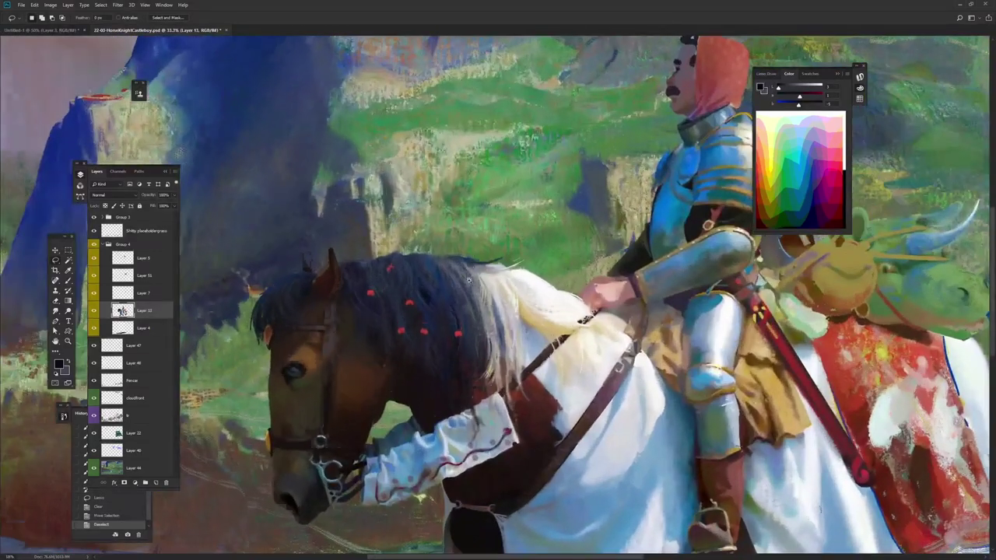
drag(401, 221, 489, 233)
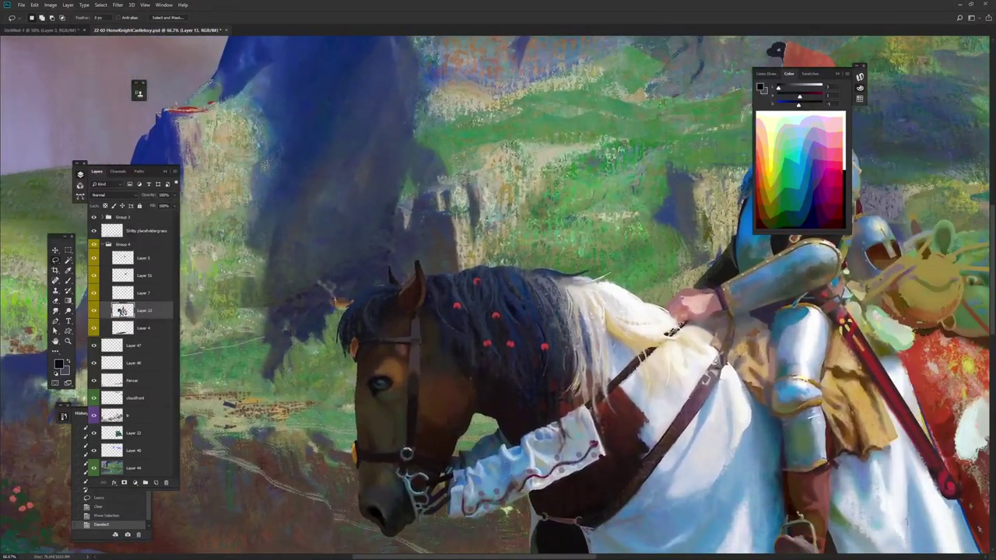
drag(665, 255, 422, 259)
drag(431, 196, 496, 263)
ctrl+click(591, 252)
ctrl+click(592, 252)
drag(638, 250, 438, 242)
key(b)
drag(552, 169, 558, 226)
alt+click(560, 225)
drag(555, 225, 569, 226)
mouse_move(594, 266)
mouse_down()
mouse_move(615, 311)
mouse_move(591, 346)
mouse_up()
Set the clone stamp state as history source and blend the armour highlight with brush and history-eraser strokes
right_click(574, 224)
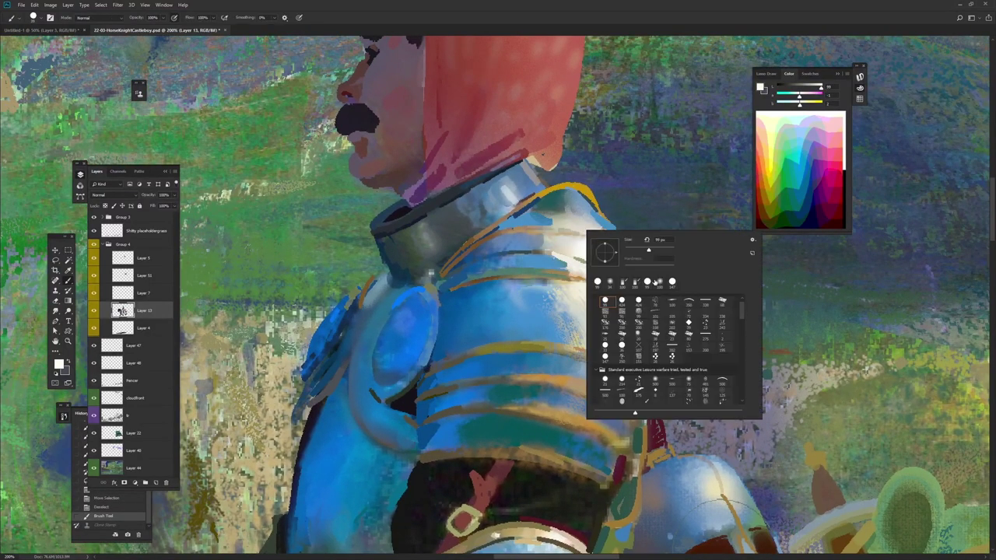
mouse_move(578, 224)
mouse_down()
mouse_move(588, 282)
mouse_move(635, 309)
mouse_up()
key(ctrl+z)
key(e)
mouse_move(625, 268)
mouse_down()
mouse_move(559, 251)
mouse_move(627, 254)
mouse_move(576, 197)
mouse_move(580, 304)
mouse_move(599, 312)
mouse_move(591, 338)
mouse_up()
key(s)
key(ctrl+z)
click(76, 526)
key(e)
Compare the shoulder armour before and after the highlight strokes by toggling back to the Deselect history state
click(149, 510)
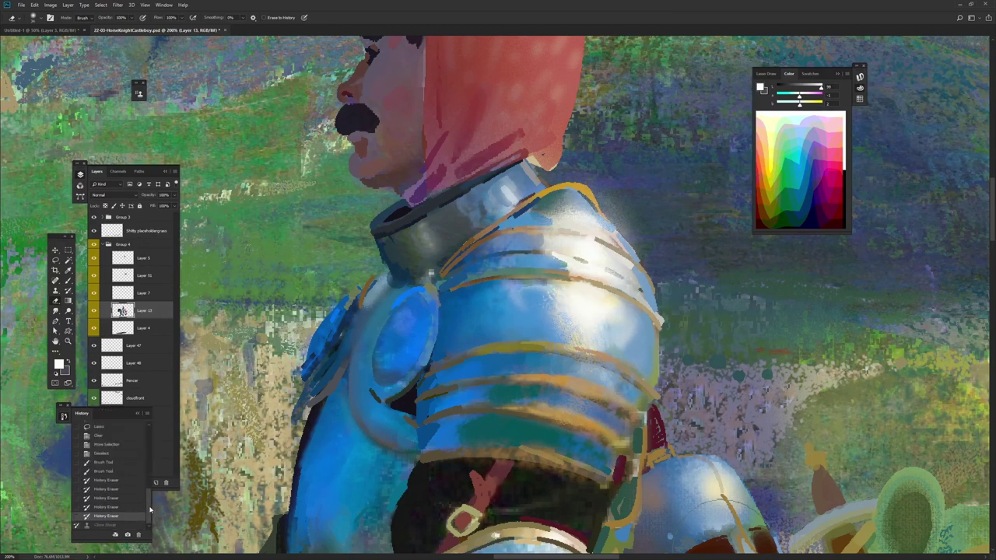
click(109, 455)
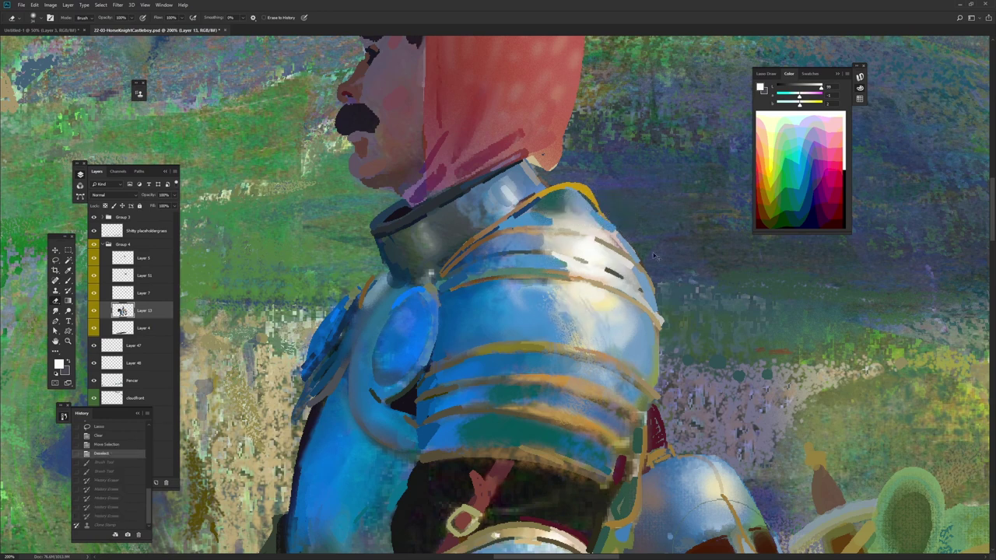
key(ctrl+z)
key(ctrl+z)
key(ctrl+z)
key(ctrl+z)
key(ctrl+z)
key(ctrl+z)
key(ctrl+z)
key(ctrl+z)
key(ctrl+z)
key(ctrl+z)
Compare the two history states again with the whole painting in view
alt+click(443, 335)
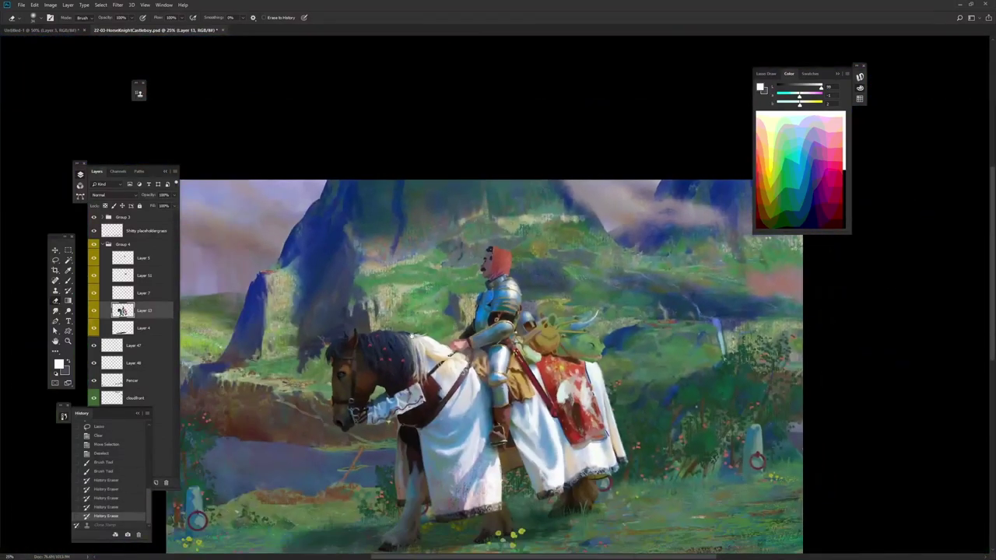
drag(395, 350, 425, 315)
key(ctrl+z)
key(ctrl+z)
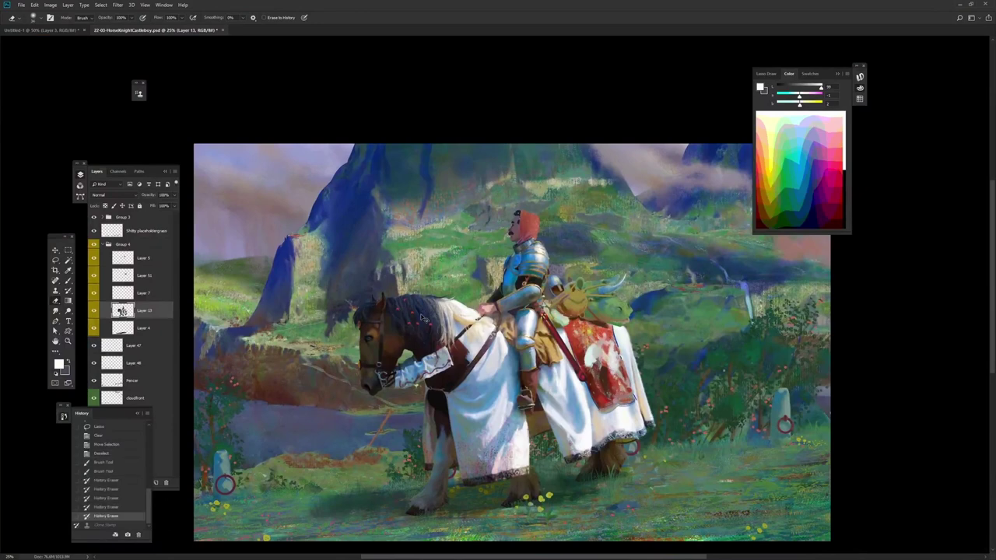
Apply a history-eraser stroke to the knight's shoulder armour and fade that stroke to 31% opacity
ctrl+click(549, 248)
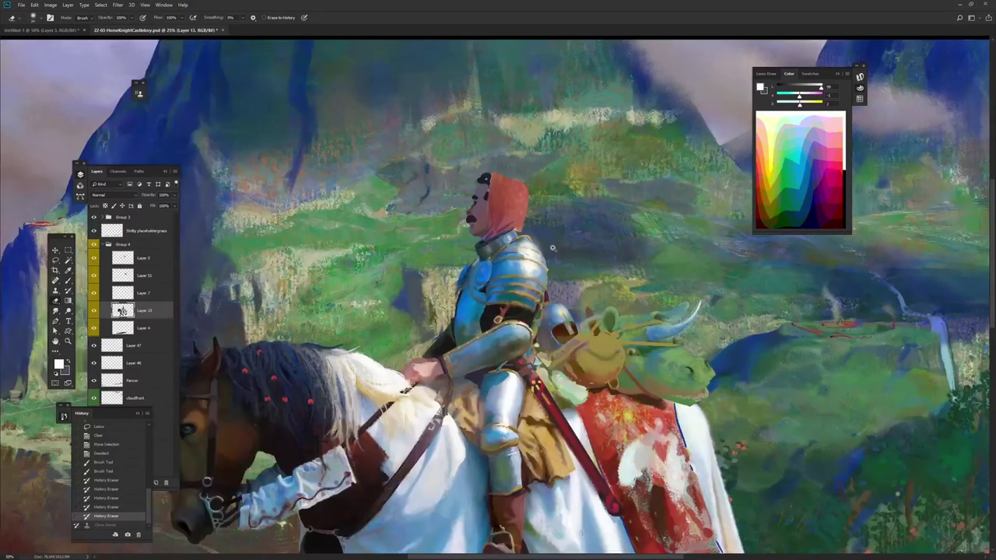
drag(548, 246, 538, 238)
mouse_move(512, 276)
mouse_down()
mouse_move(521, 245)
mouse_move(529, 247)
mouse_move(514, 277)
mouse_up()
key(ctrl+shift+f)
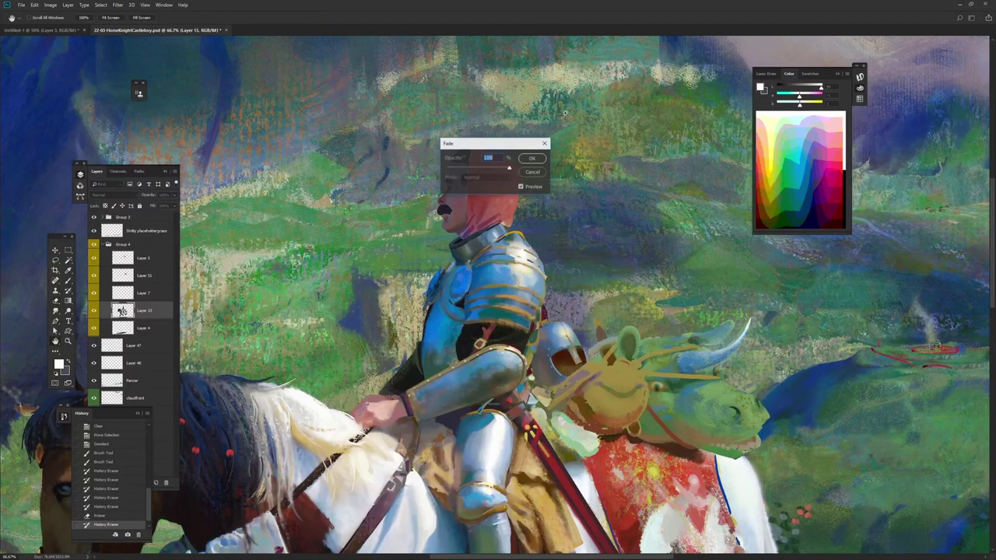
mouse_move(494, 143)
mouse_down()
mouse_move(604, 129)
mouse_move(578, 156)
mouse_up()
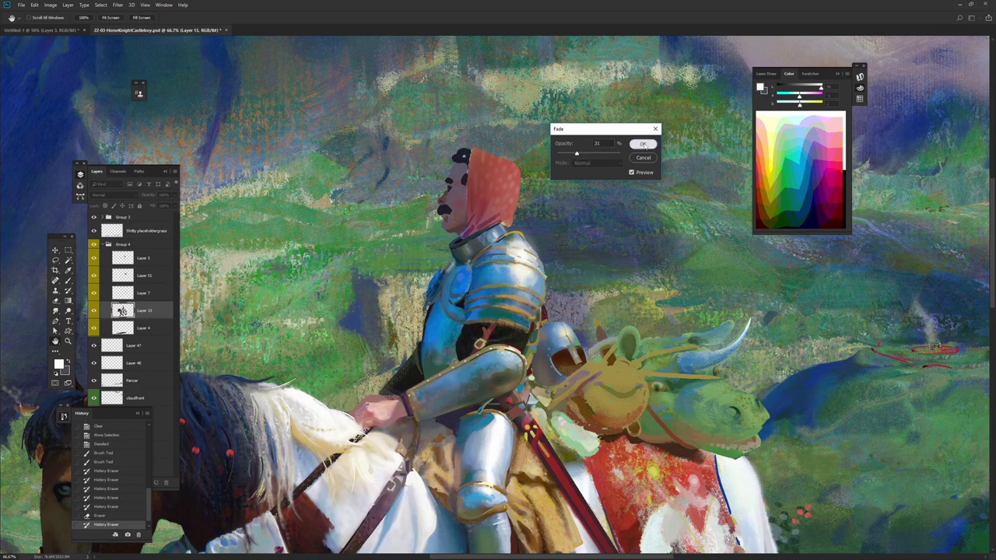
click(643, 144)
Bring the horse into view and look at the variants in the Eraser tool group
drag(208, 366, 551, 307)
drag(786, 326, 520, 318)
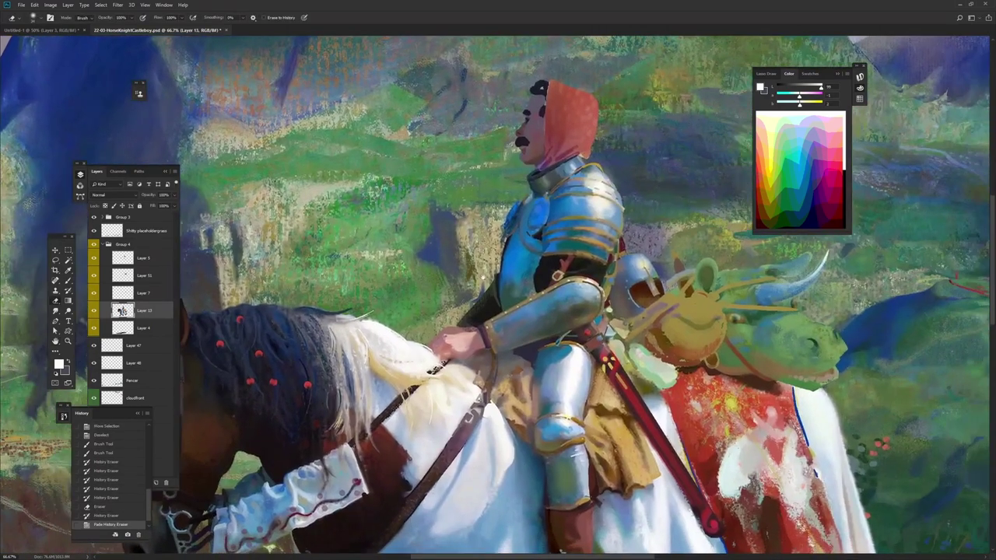
drag(460, 324, 596, 334)
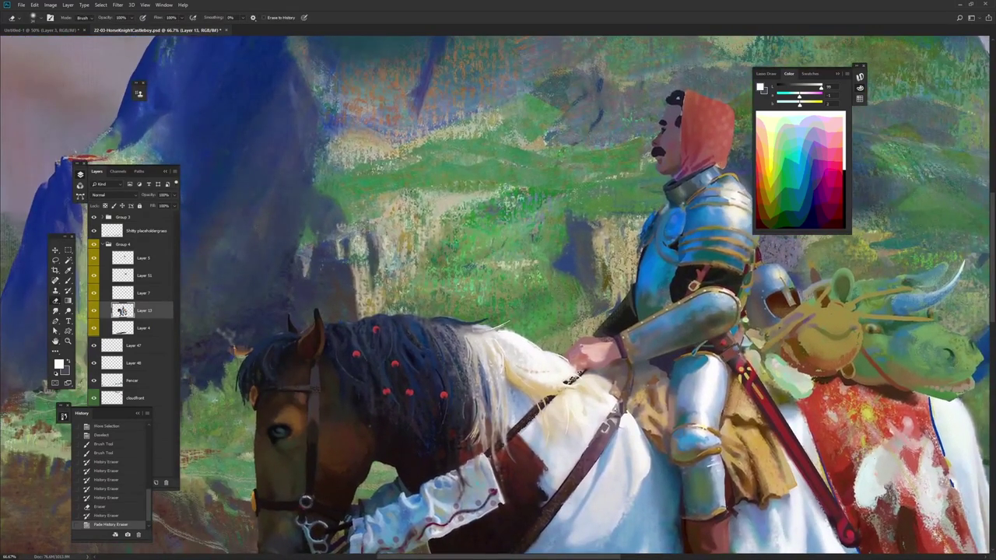
right_click(55, 301)
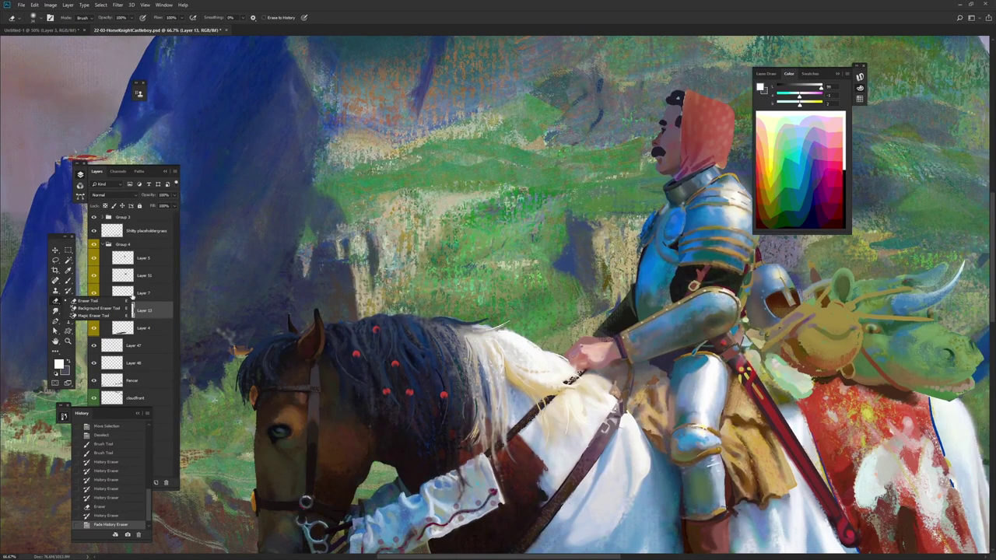
click(498, 343)
drag(498, 343, 490, 194)
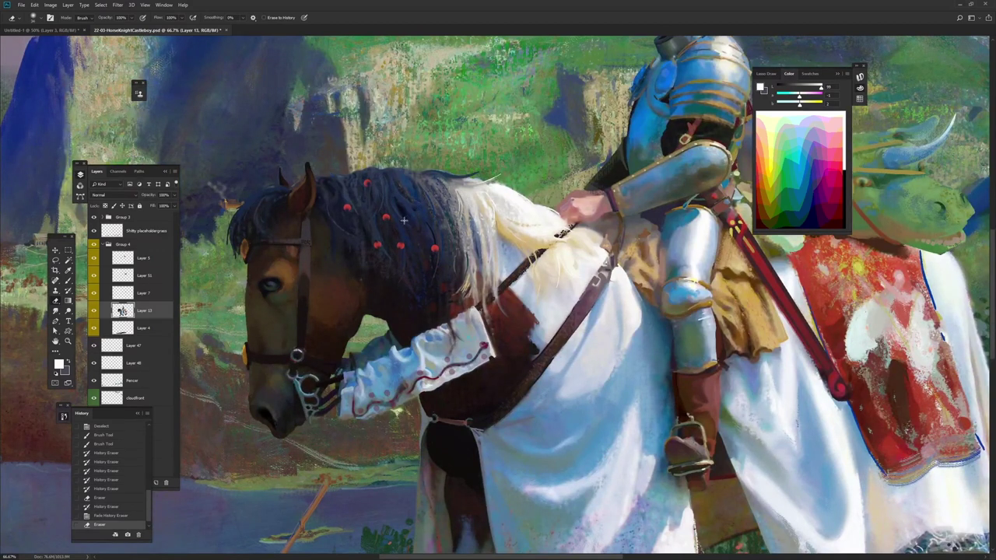
Set the latest Eraser state as the history source
click(352, 270)
click(76, 526)
key(ctrl+z)
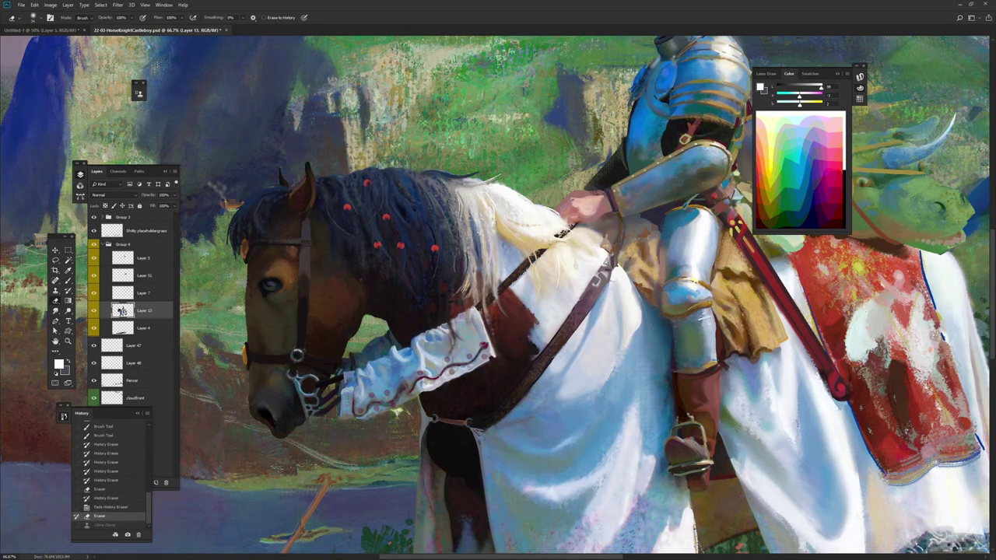
click(65, 419)
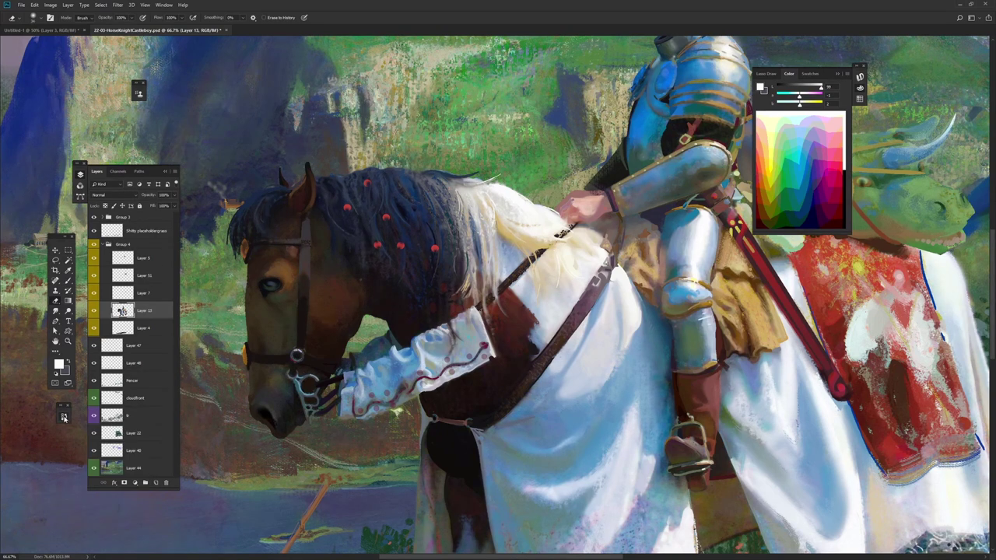
click(63, 417)
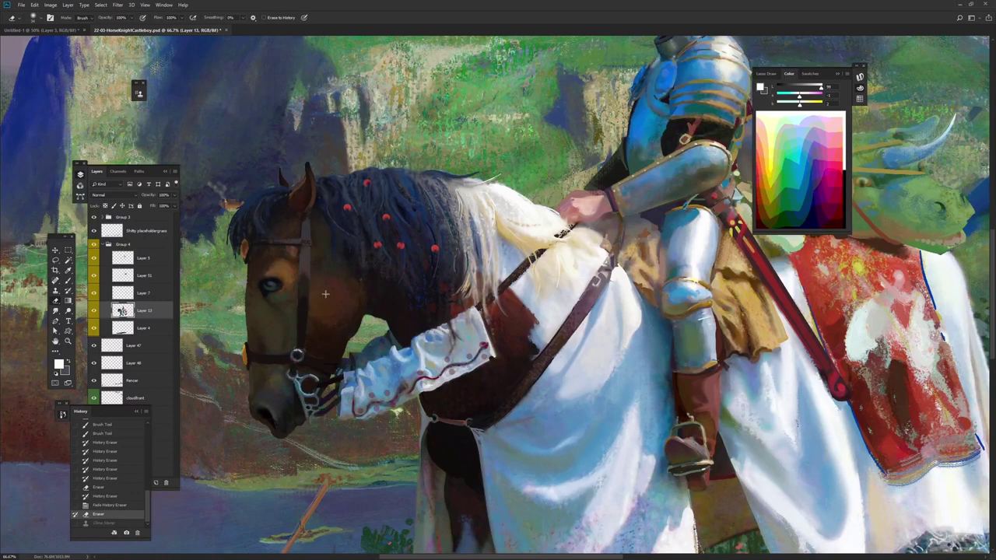
Try shifting the horse and knight artwork on Layer 13, then return to the Eraser history state
mouse_move(327, 289)
mouse_down()
mouse_move(341, 299)
mouse_move(336, 272)
mouse_up()
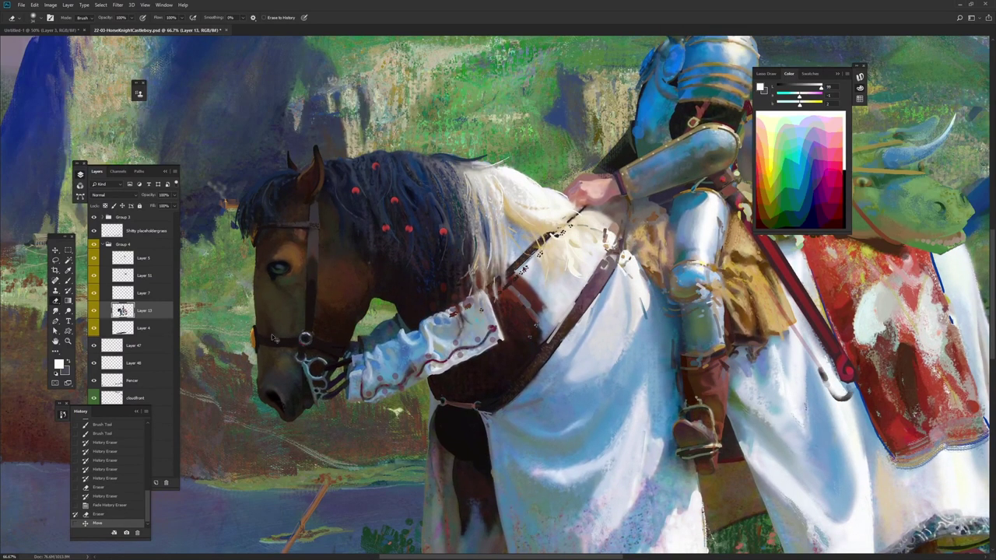
key(ctrl+z)
mouse_move(341, 281)
mouse_down()
mouse_move(380, 247)
mouse_move(384, 278)
mouse_move(320, 305)
mouse_move(373, 258)
mouse_move(343, 257)
mouse_move(303, 226)
mouse_up()
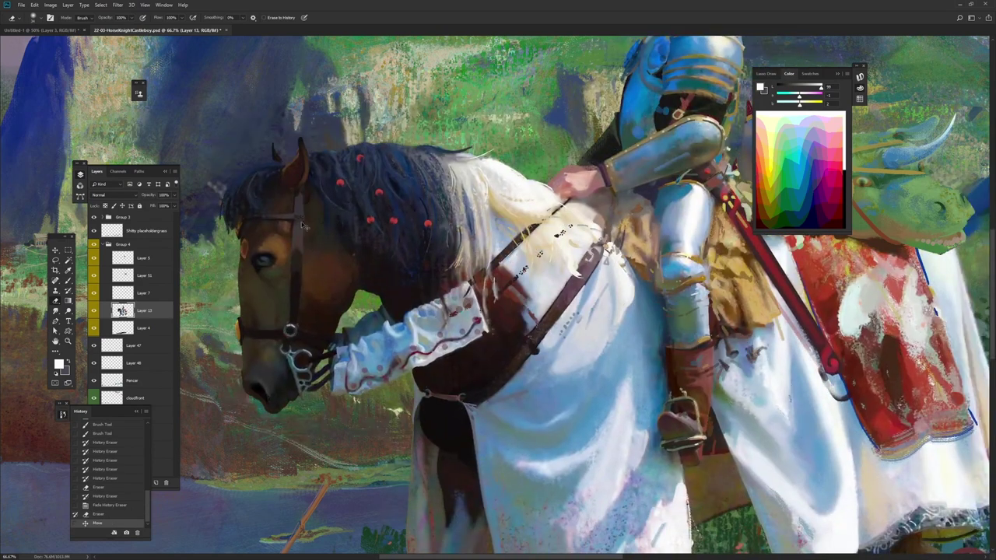
click(115, 514)
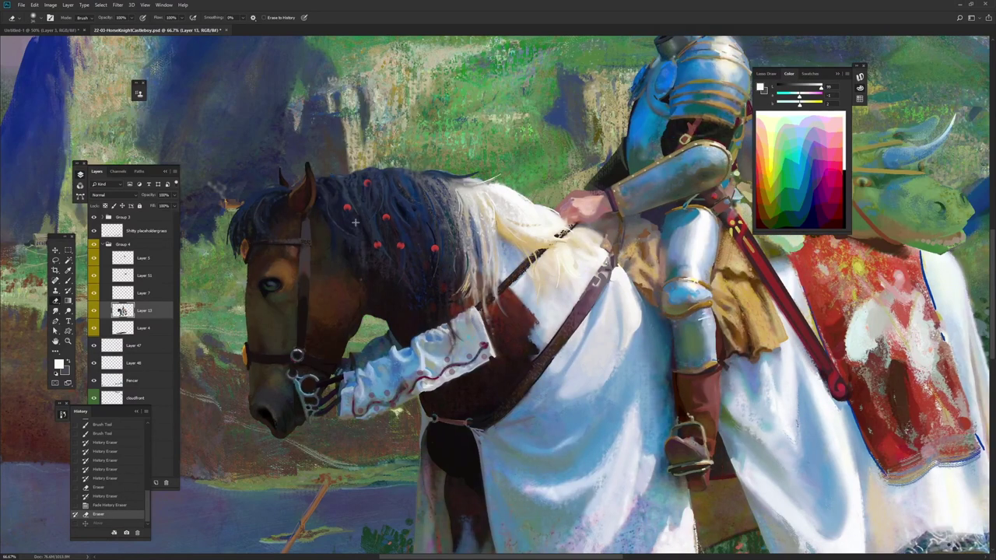
Take a history snapshot of the current state with the whole painting in view
drag(381, 235, 409, 231)
scroll(517, 257, down, 2)
scroll(435, 237, right, 4)
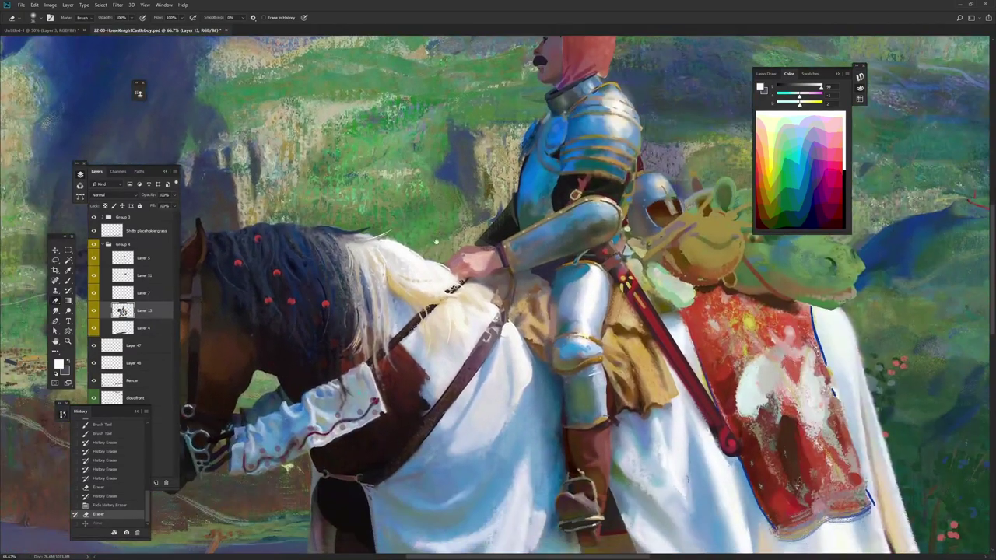
alt+click(396, 269)
alt+click(397, 269)
alt+click(685, 351)
alt+click(684, 351)
drag(698, 357, 474, 286)
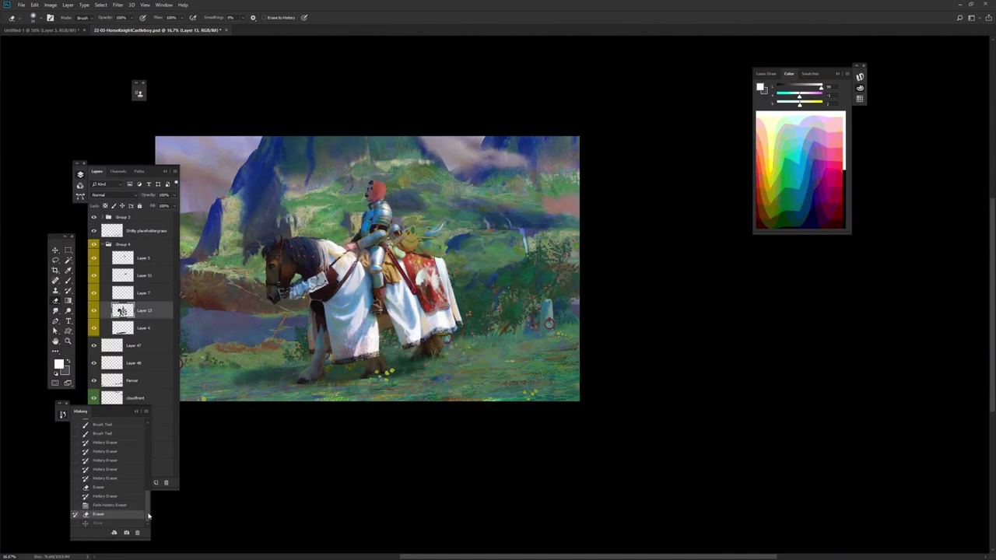
scroll(128, 498, up, 5)
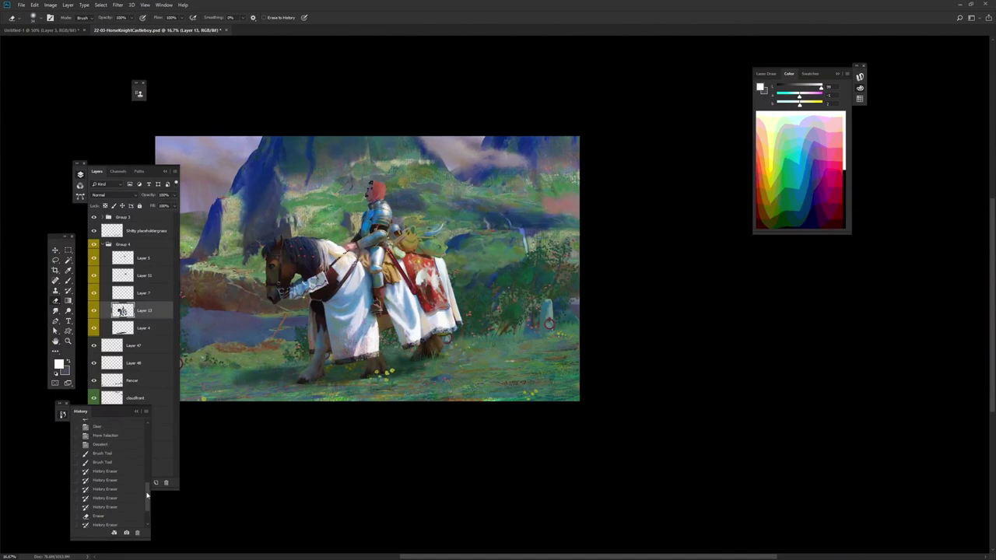
click(127, 533)
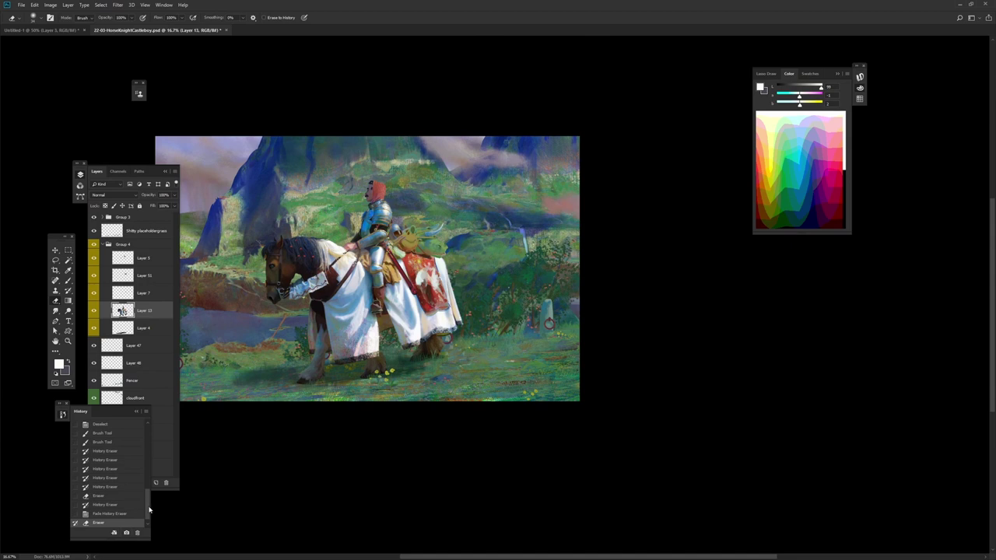
Compare the original document snapshot with Snapshot 3 and open Snapshot 3's name for editing
drag(149, 510, 138, 444)
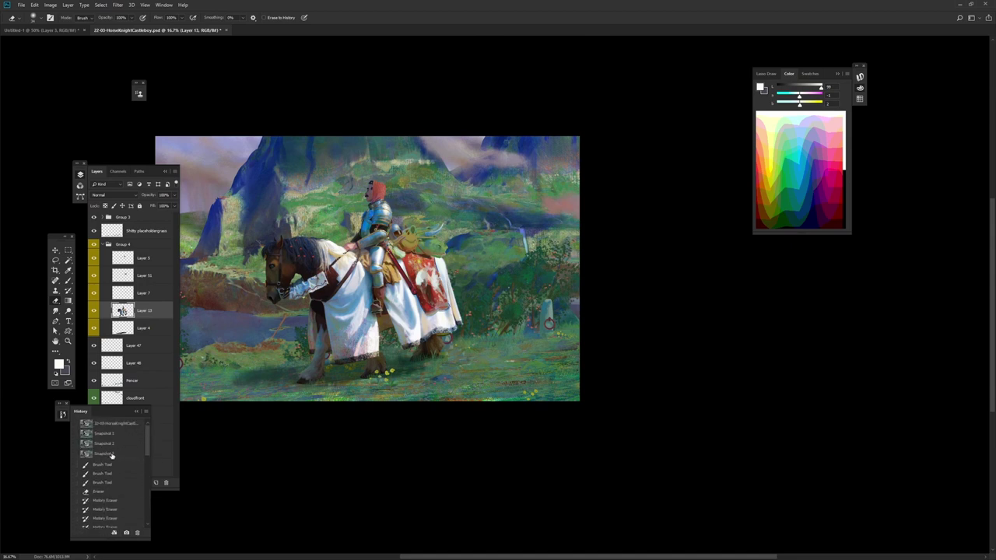
mouse_move(149, 448)
mouse_down()
mouse_move(152, 534)
mouse_move(144, 424)
mouse_up()
click(130, 425)
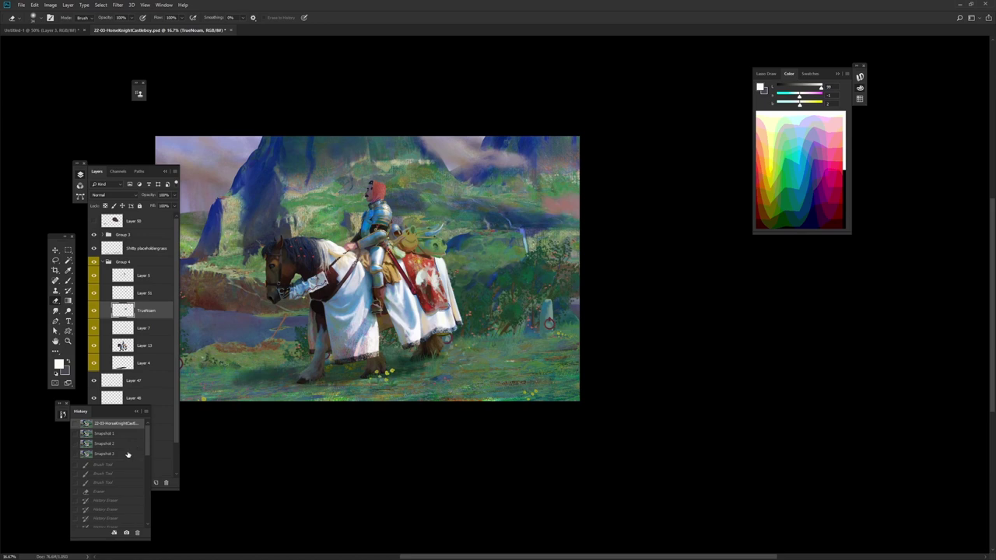
click(128, 454)
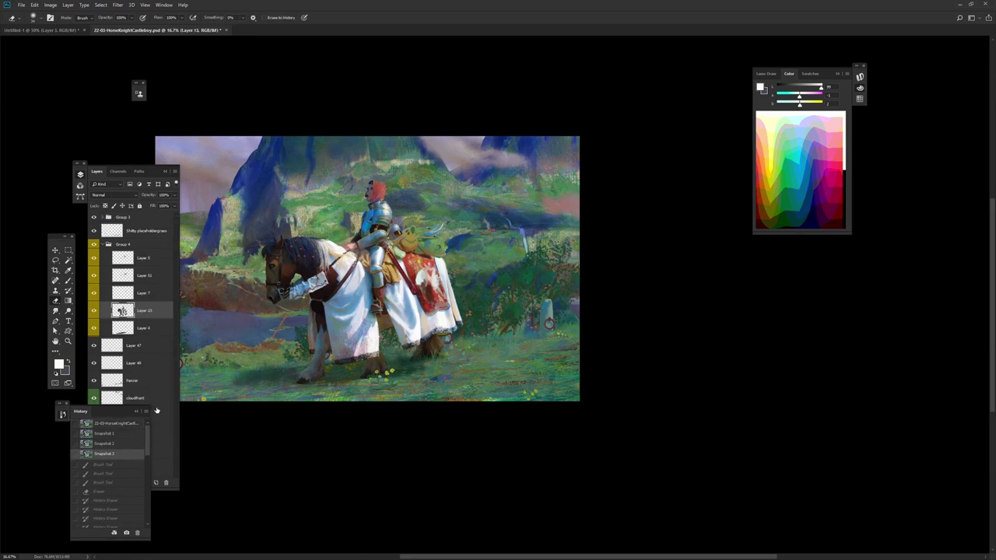
click(120, 425)
double_click(122, 454)
Pick Layer 51 from the canvas and erase over the bushes behind the horse
scroll(506, 287, up, 8)
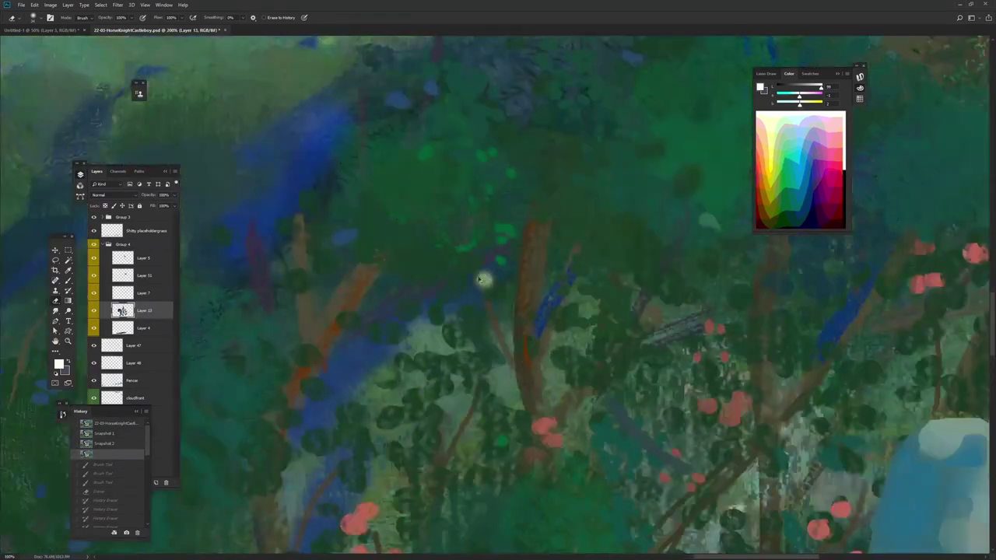
ctrl+click(488, 279)
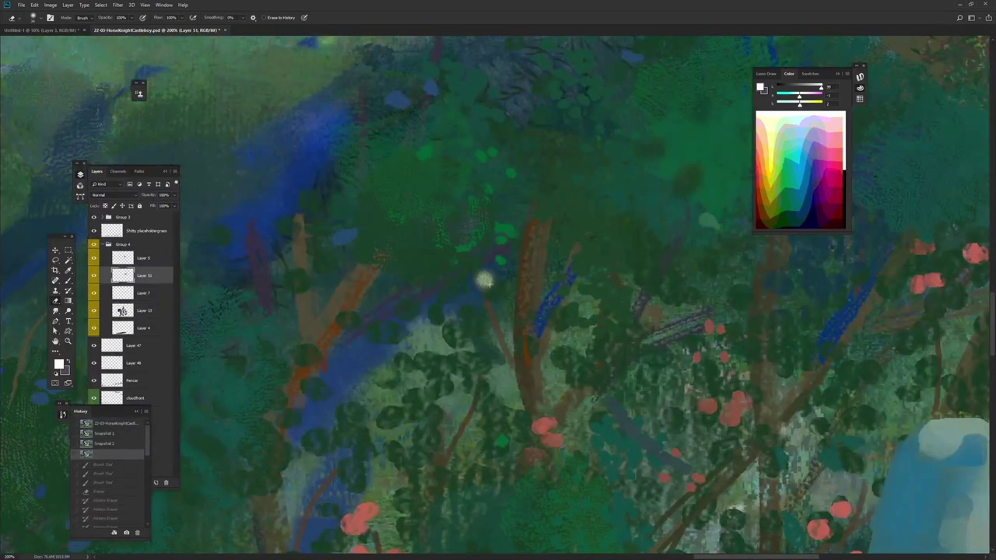
drag(495, 293, 475, 282)
drag(383, 203, 523, 312)
alt+click(532, 326)
scroll(531, 326, down, 8)
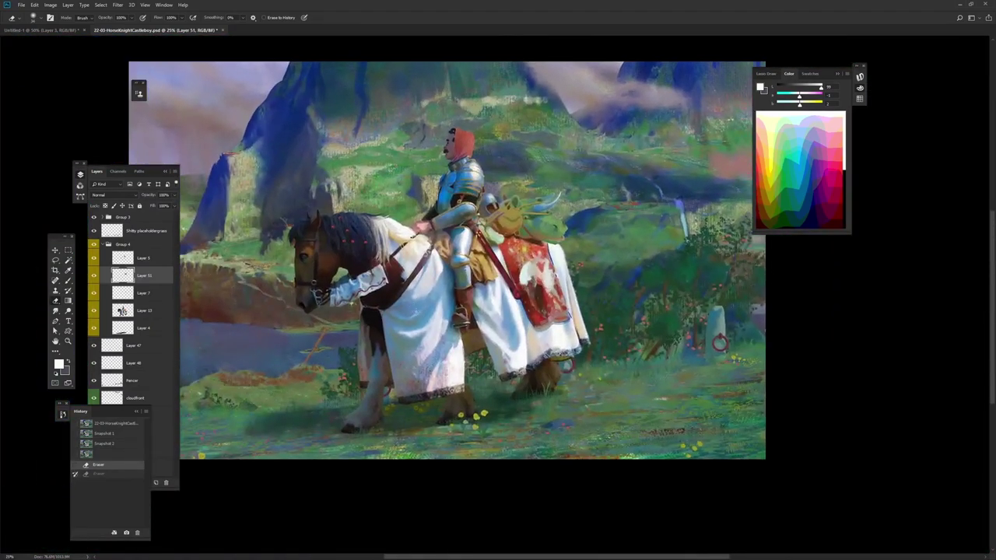
Select Layer 13 and examine the woven texture in the cloudy sky at 200% zoom
mouse_move(419, 299)
mouse_down()
mouse_move(339, 276)
mouse_move(354, 319)
mouse_move(328, 342)
mouse_move(412, 296)
mouse_up()
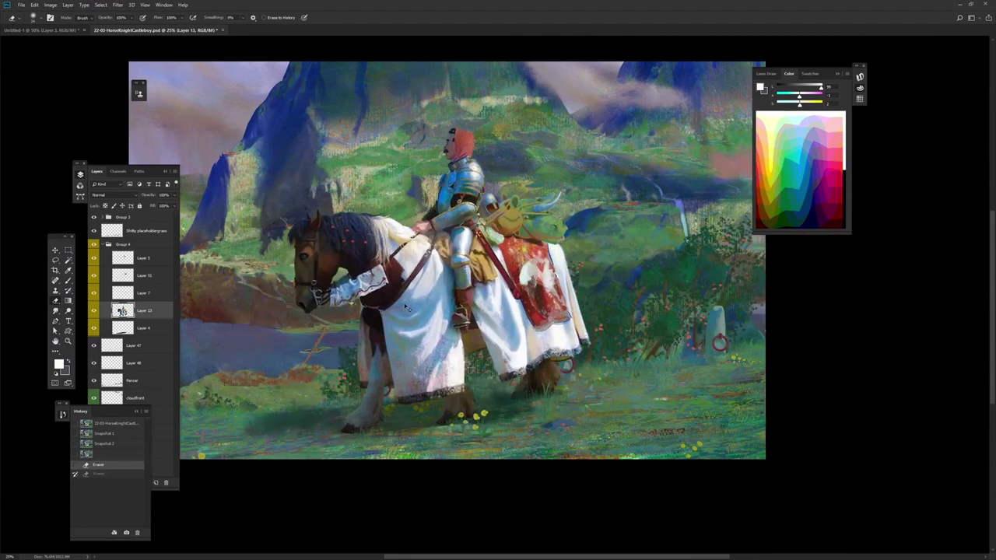
drag(418, 340, 460, 400)
scroll(259, 213, up, 5)
drag(258, 213, 420, 318)
drag(381, 210, 506, 343)
drag(476, 265, 346, 132)
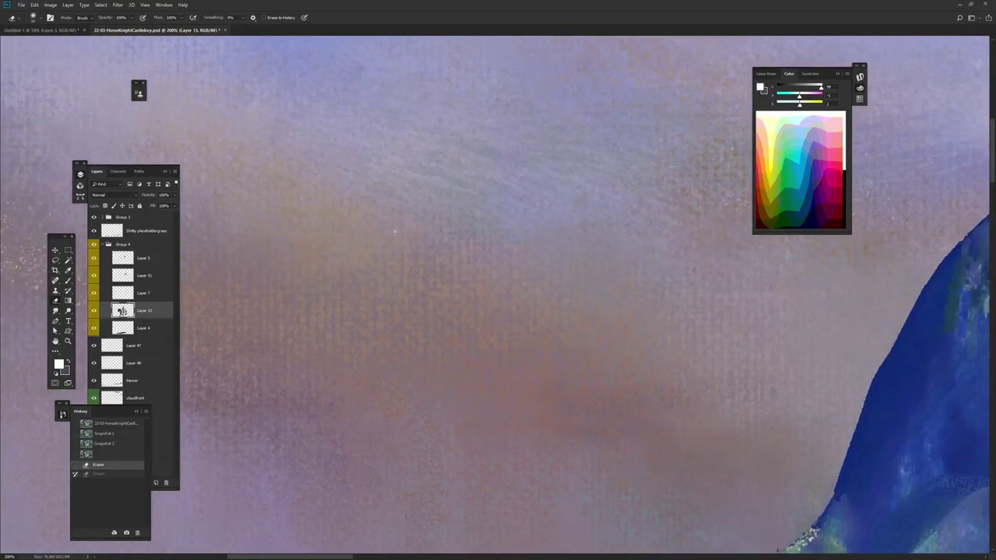
scroll(433, 272, down, 7)
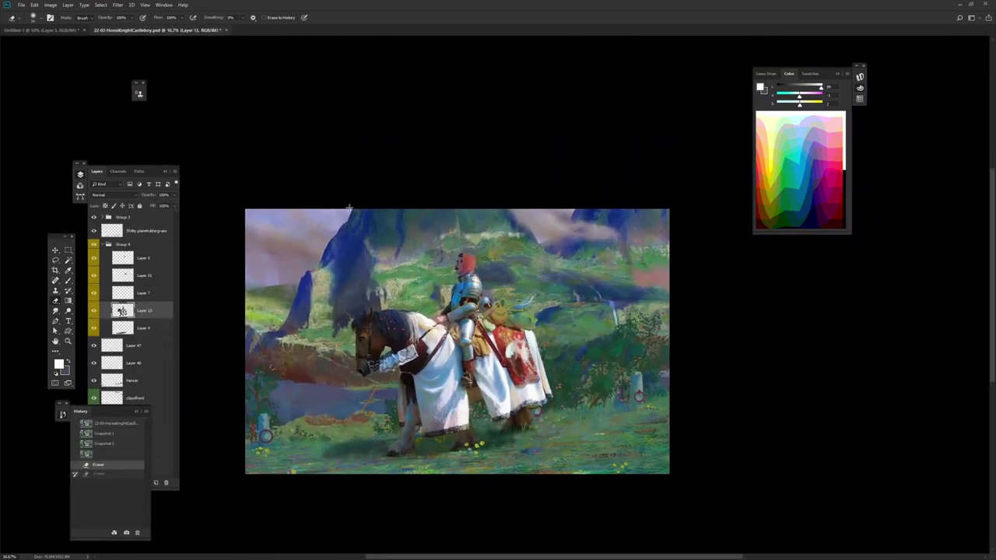
Switch to the Untitled-1 document, place the Canvas.Texture-01 image and scale it to cover the canvas
click(43, 30)
scroll(454, 319, down, 3)
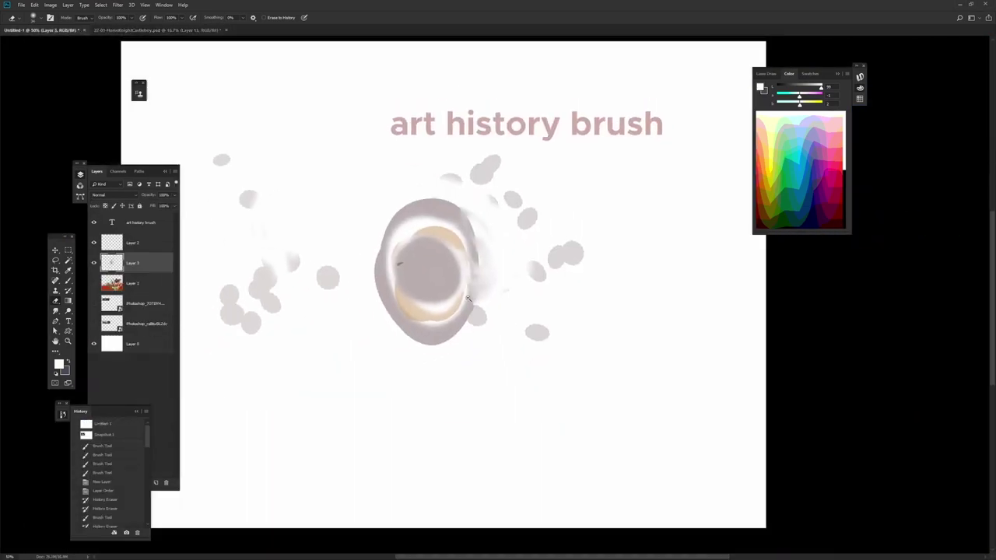
drag(486, 394, 482, 401)
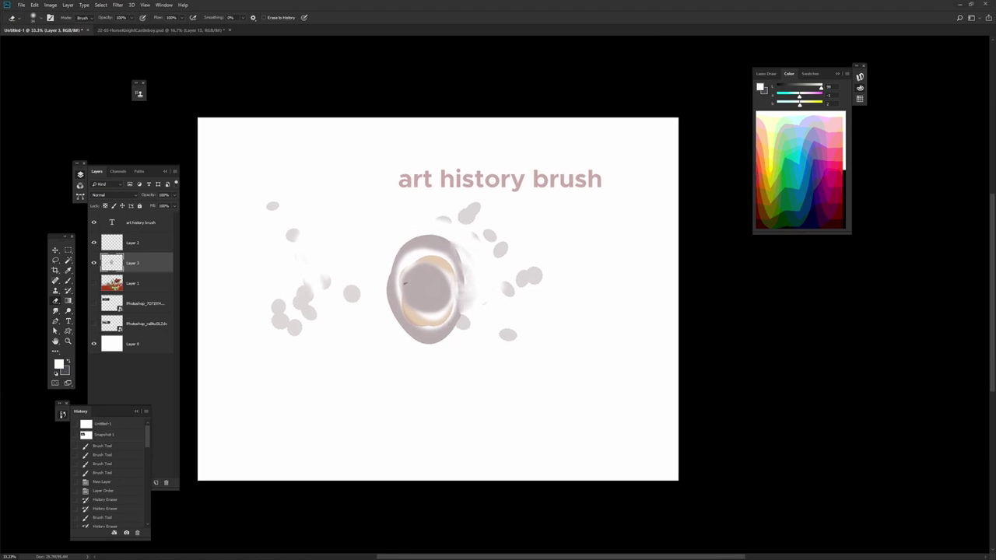
key(Return)
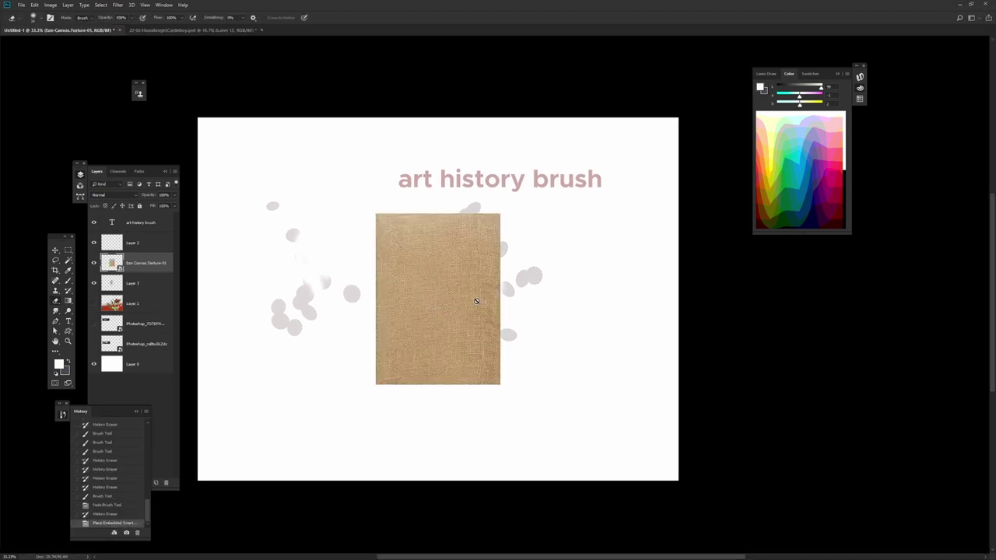
key(ctrl+t)
mouse_move(499, 211)
mouse_down()
mouse_move(638, 140)
mouse_move(633, 169)
mouse_move(502, 210)
mouse_move(723, 94)
mouse_move(638, 96)
mouse_move(660, 436)
mouse_move(643, 462)
mouse_up()
key(Return)
Shift the placed canvas texture slightly upward and decline rasterizing the smart object
key(e)
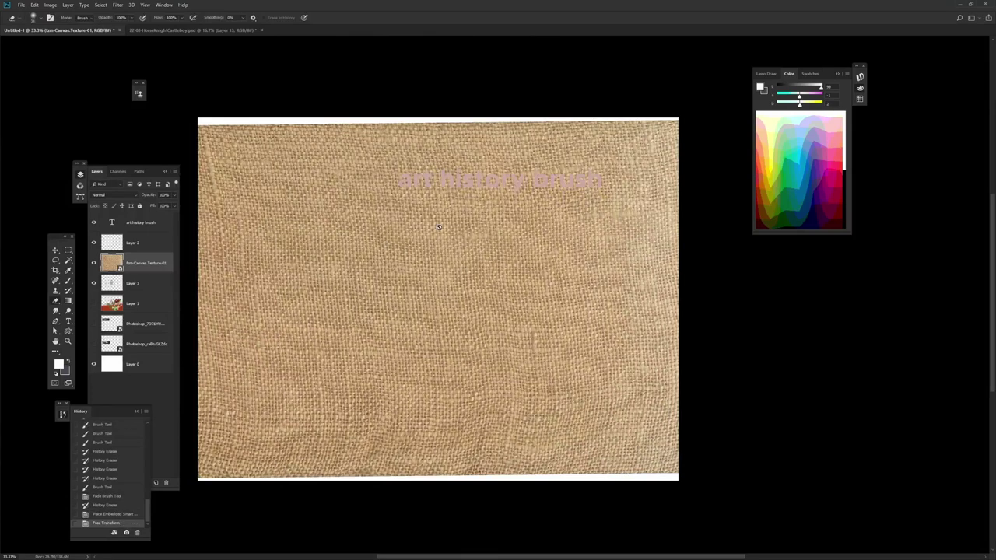
drag(398, 293, 495, 274)
right_click(539, 226)
click(633, 149)
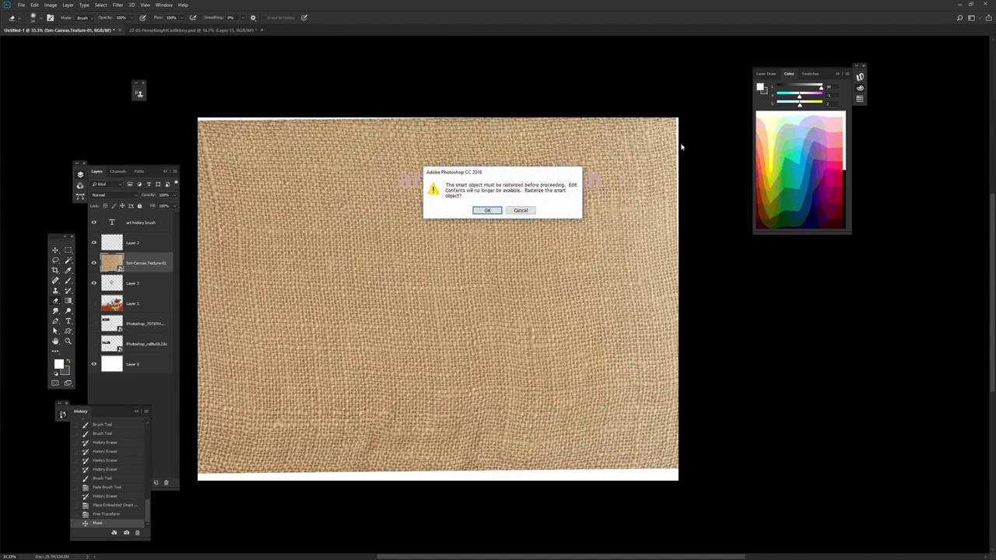
key(Escape)
Preview the brush's Texture option in Brush Settings and turn it off again
key(F5)
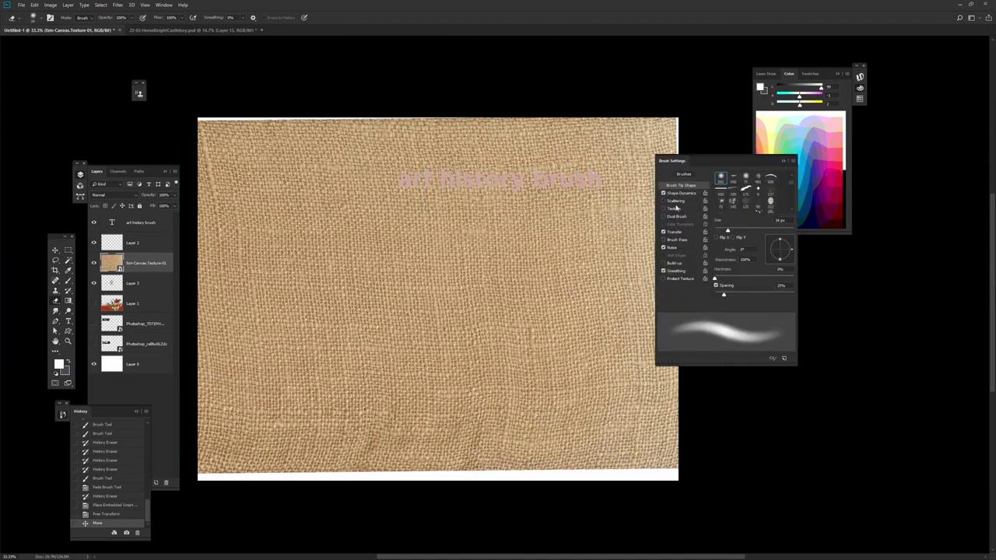
click(677, 209)
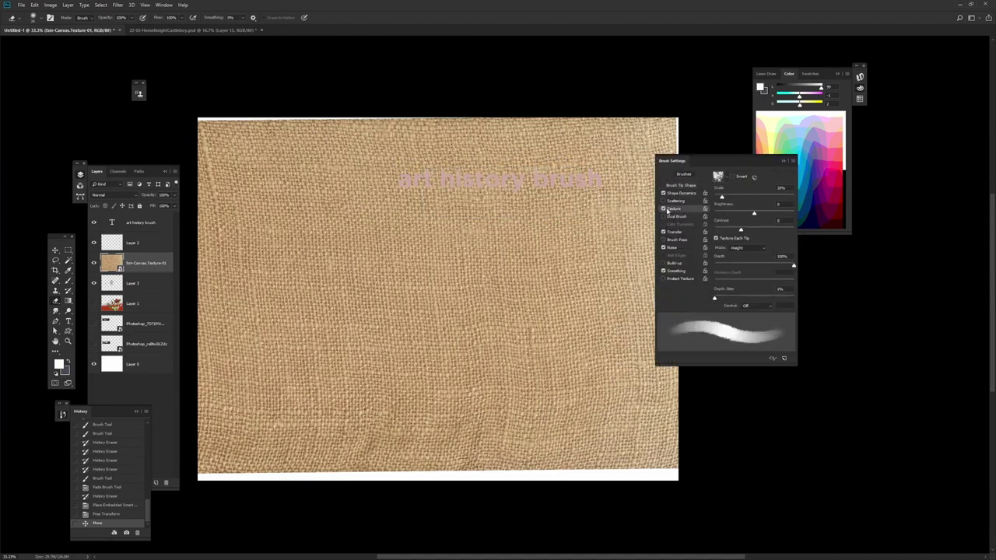
click(663, 209)
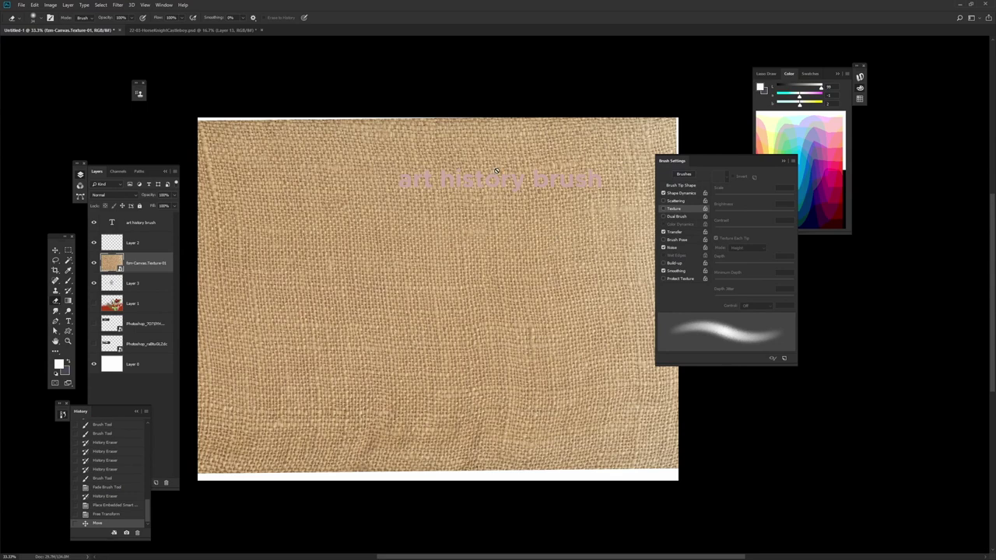
Return to the knight painting and examine the sky's weave pattern up close
key(ctrl+Tab)
mouse_move(281, 263)
mouse_down()
mouse_move(378, 272)
mouse_move(418, 290)
mouse_up()
scroll(433, 230, up, 3)
scroll(421, 225, up, 5)
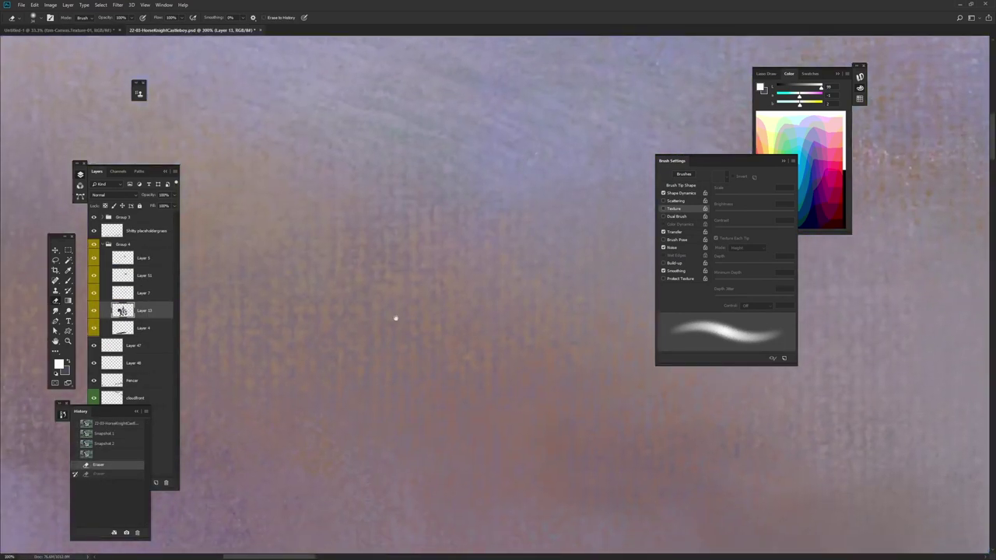
Switch to the Untitled-1 document and make the placed canvas texture layer visible
key(Tab)
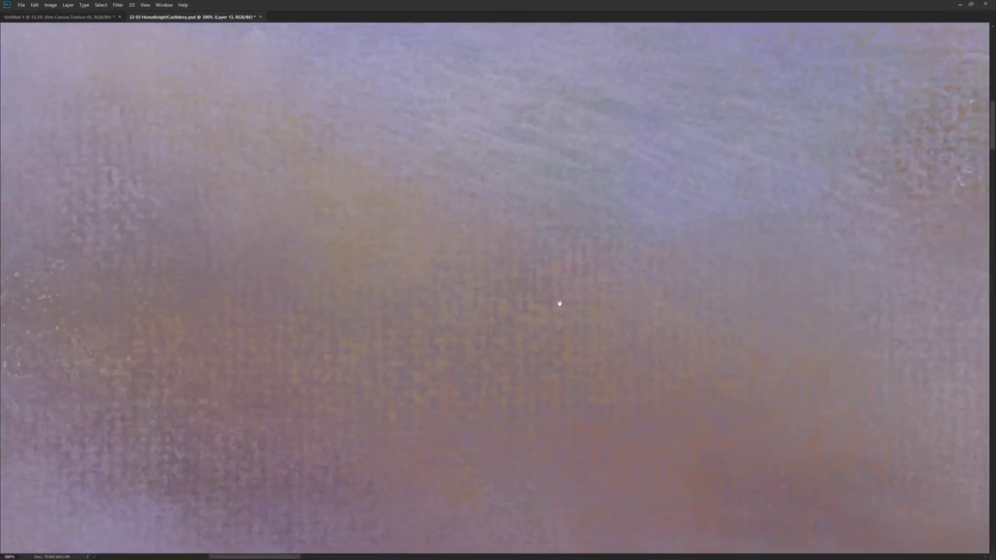
scroll(441, 269, down, 3)
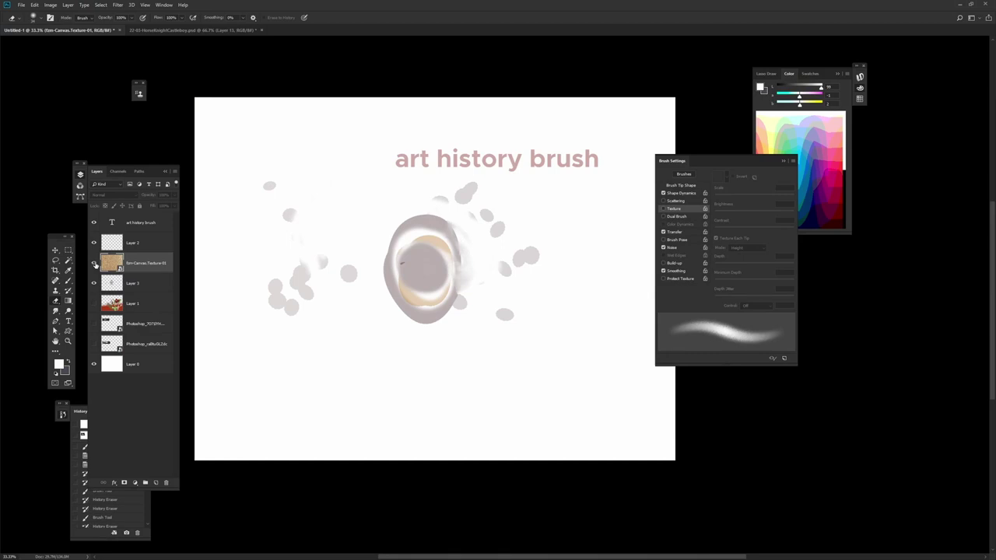
click(94, 264)
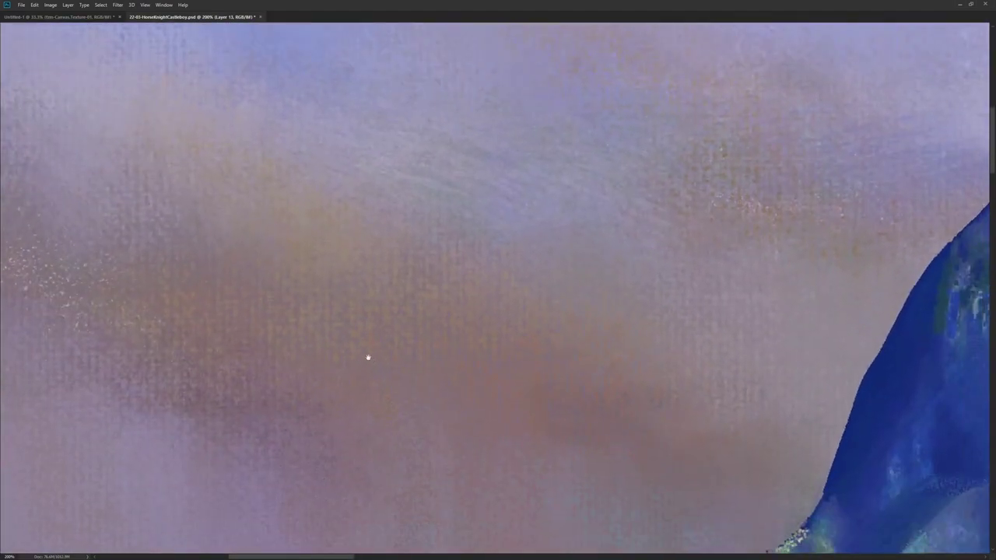
Examine the weave texture across the knight painting's sky, horse, foreground grass and background mountains
drag(344, 235, 425, 322)
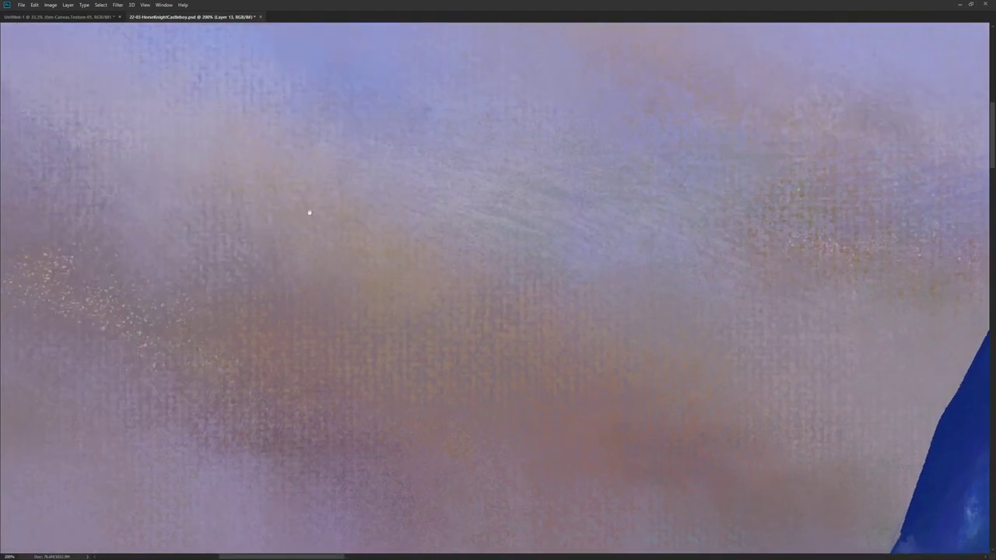
alt+click(479, 252)
drag(496, 307, 396, 134)
mouse_move(376, 317)
mouse_down()
mouse_move(415, 427)
mouse_move(395, 302)
mouse_up()
drag(378, 329, 155, 65)
mouse_move(891, 431)
mouse_down()
mouse_move(513, 309)
mouse_move(399, 293)
mouse_up()
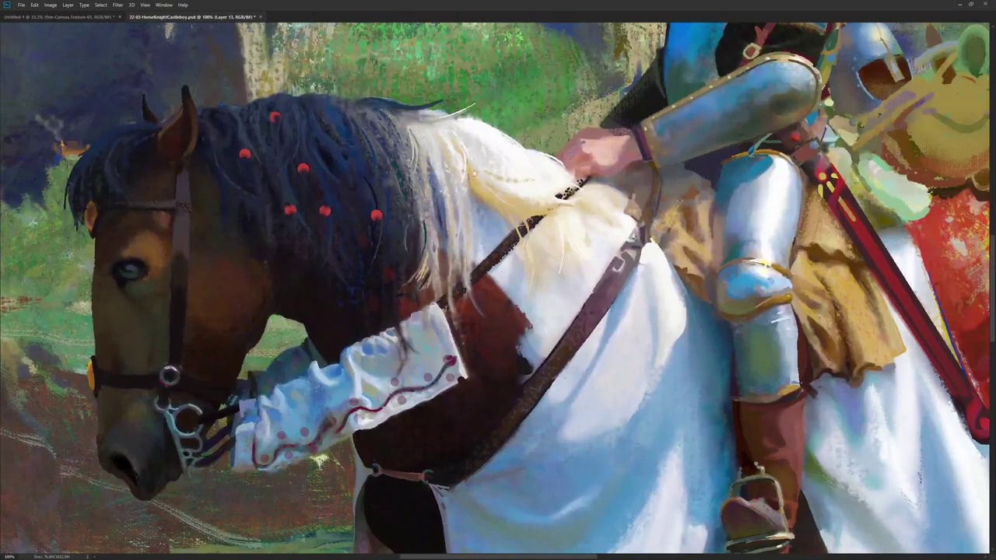
scroll(398, 216, up, 3)
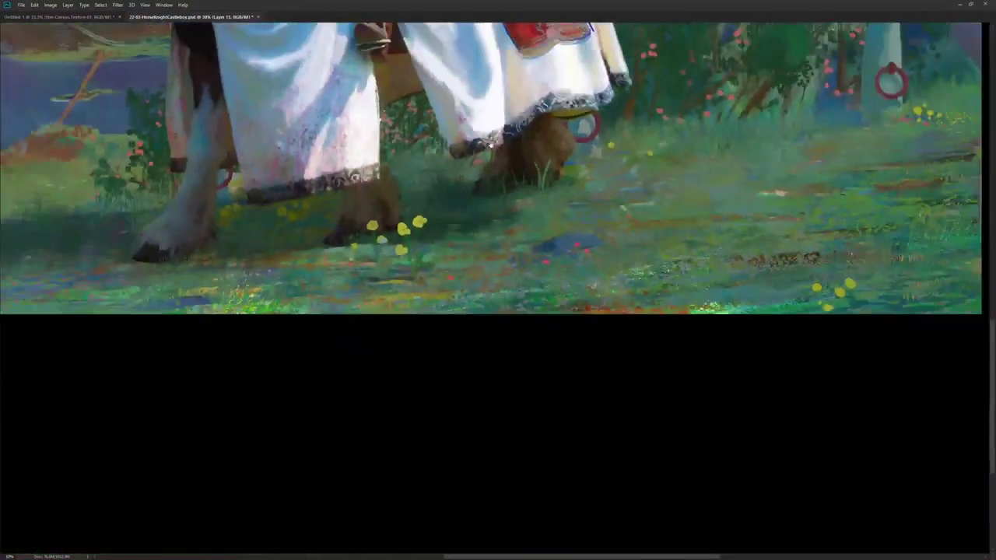
drag(445, 68, 498, 544)
drag(718, 185, 474, 329)
ctrl+click(500, 162)
ctrl+click(500, 162)
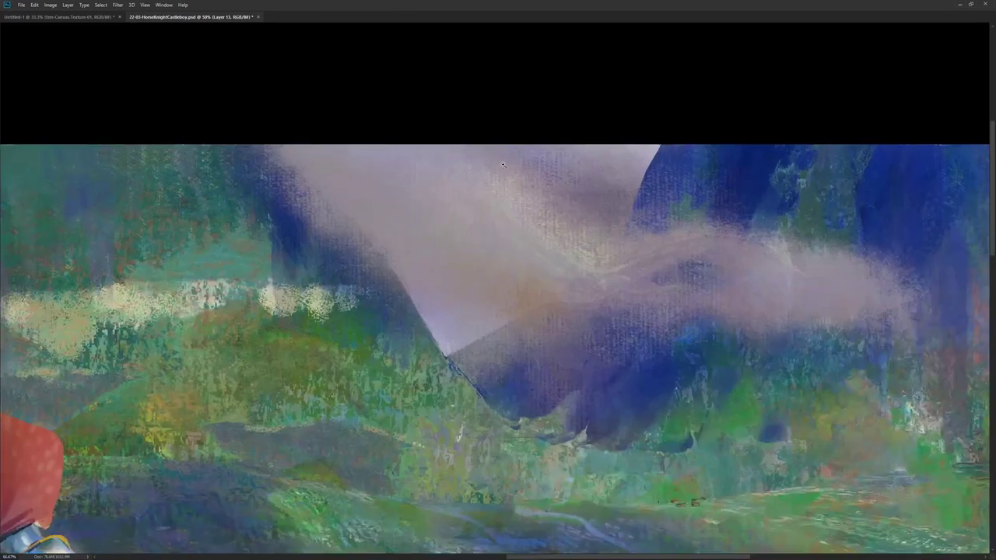
scroll(537, 242, down, 4)
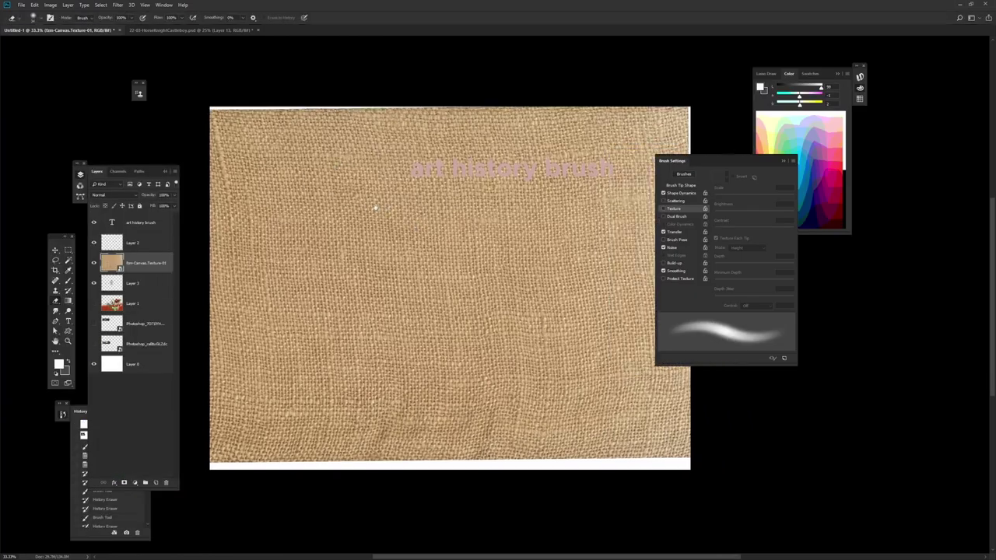
In Untitled-1, select the texture's light tan threads with Color Range and hide the canvas texture layer
click(99, 5)
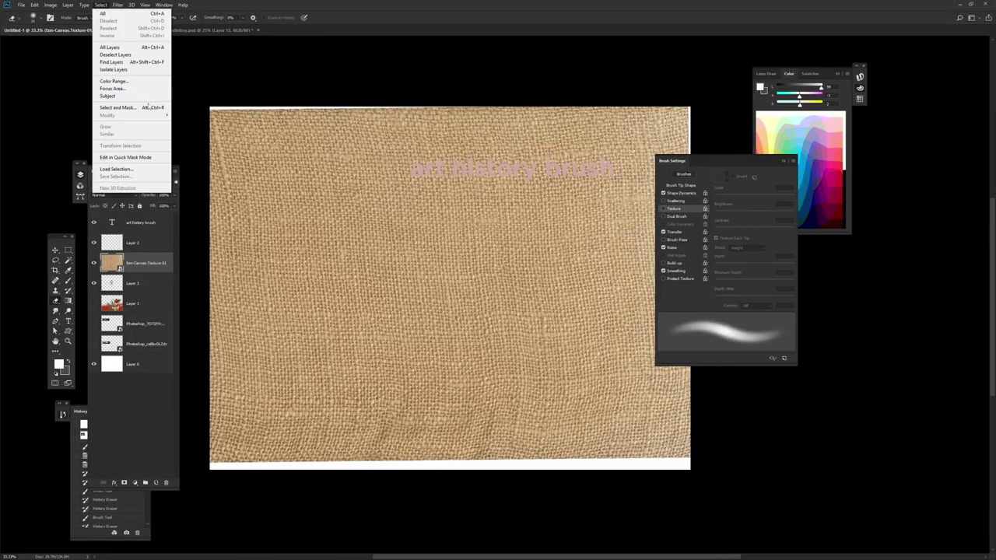
click(134, 83)
click(452, 203)
click(724, 102)
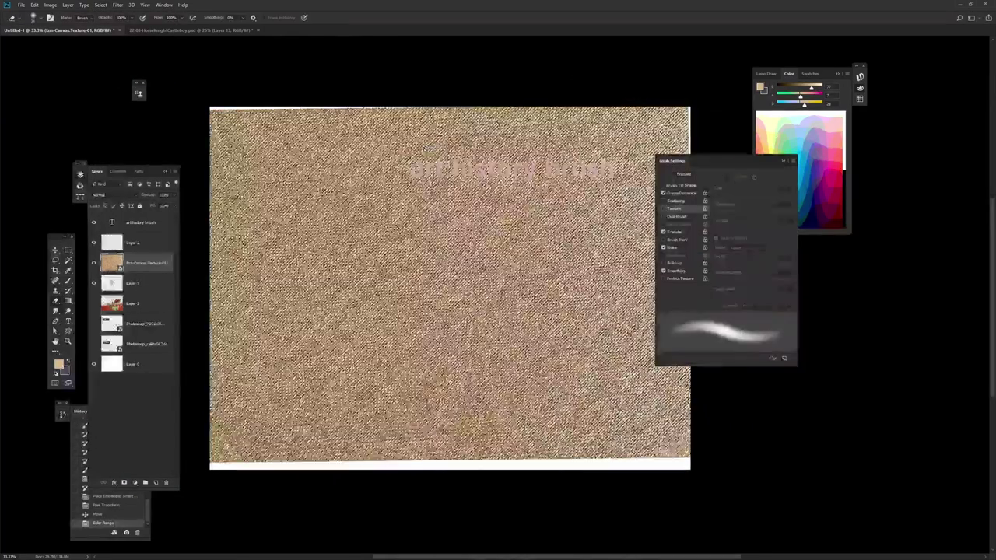
key(Delete)
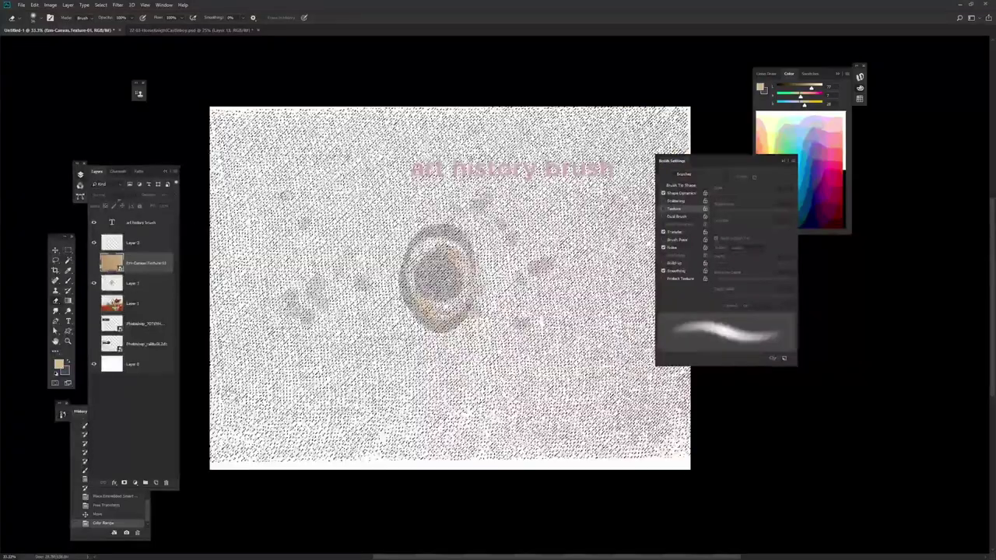
Save the thread selection as a new alpha channel and select that channel
click(117, 171)
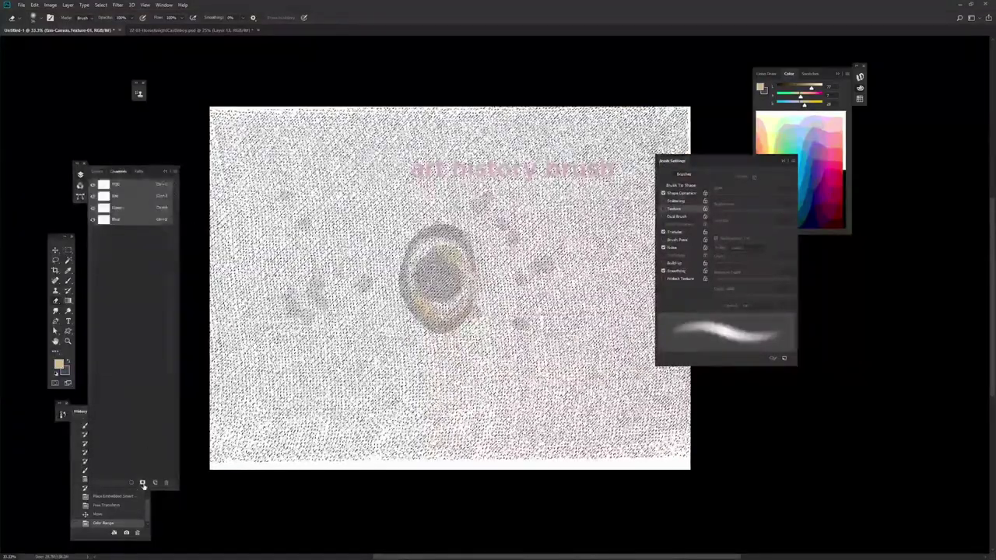
click(143, 483)
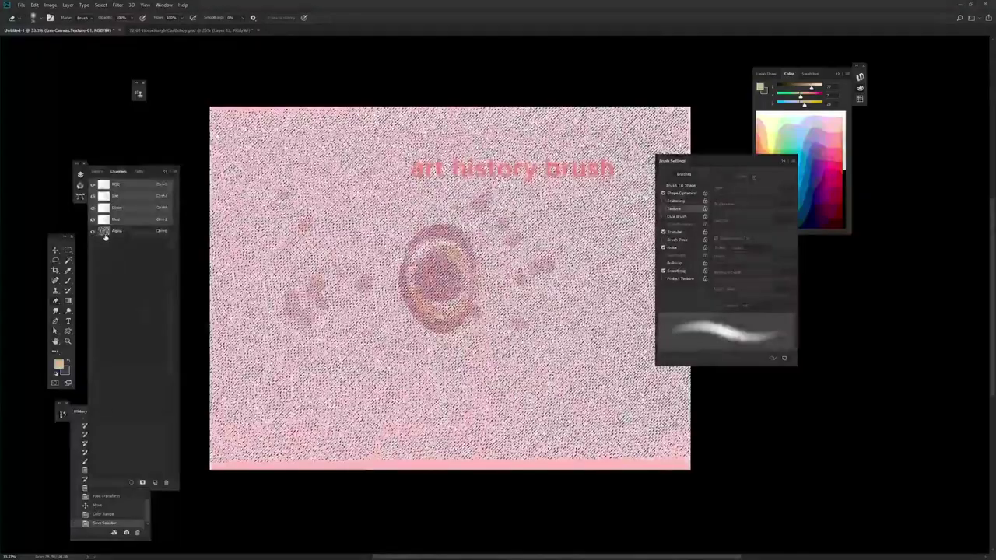
click(120, 232)
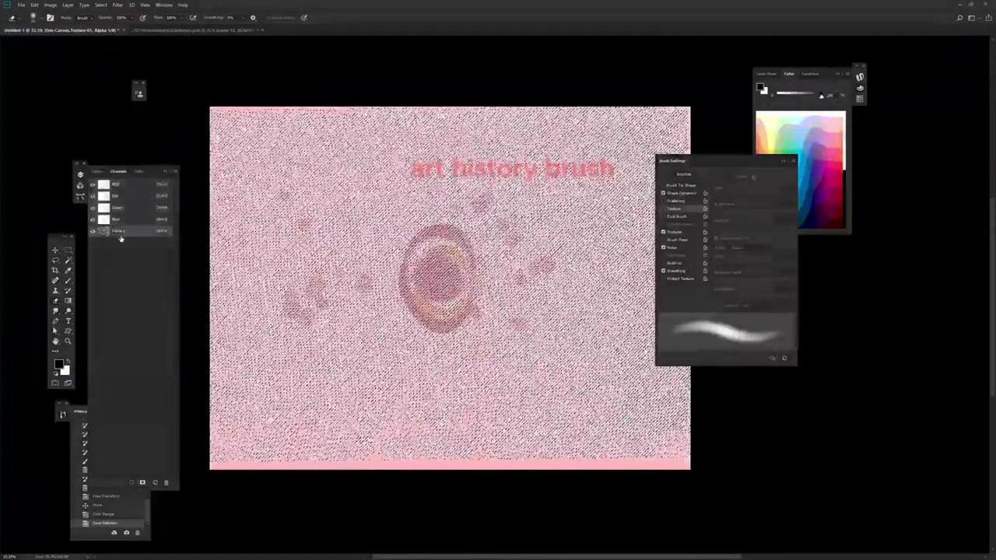
click(105, 231)
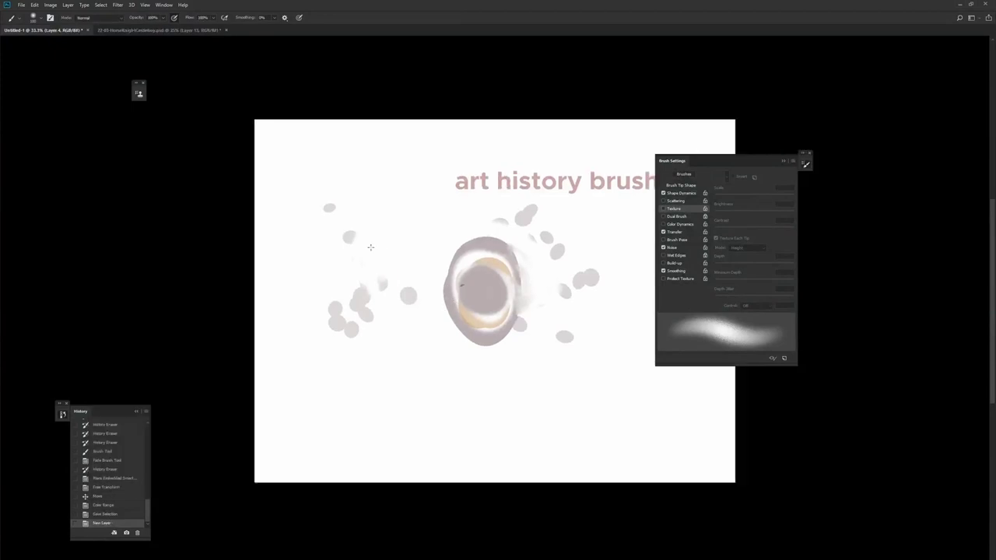
Brush tan and then pink strokes through the weave selection above the oval, sampling the pink from the title text
key(Tab)
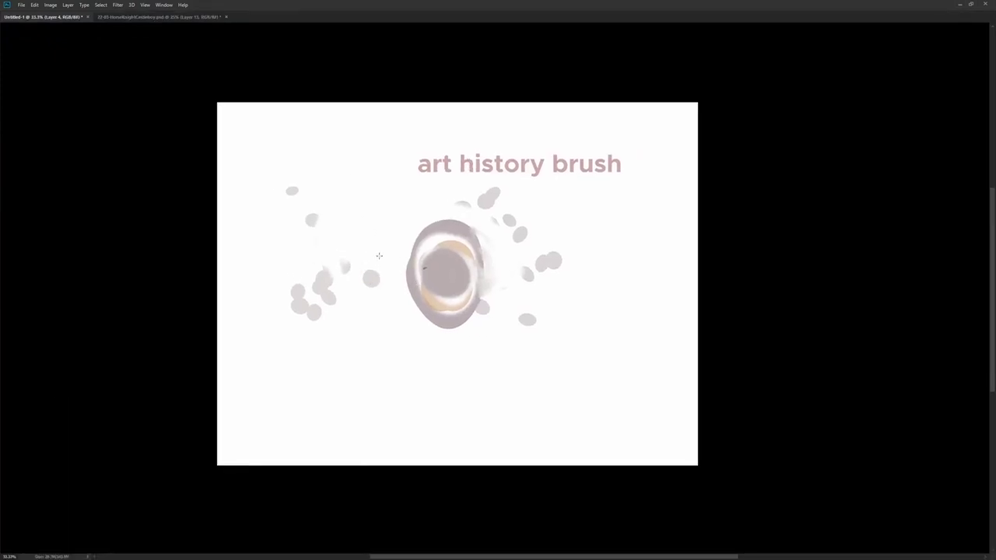
mouse_move(376, 230)
mouse_down()
mouse_move(390, 283)
mouse_move(391, 200)
mouse_move(449, 228)
mouse_up()
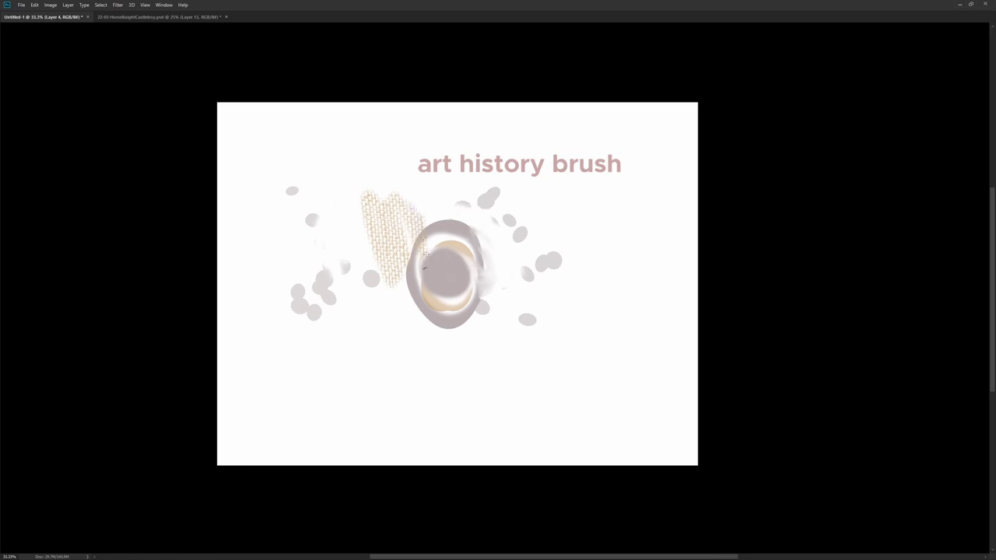
alt+click(437, 165)
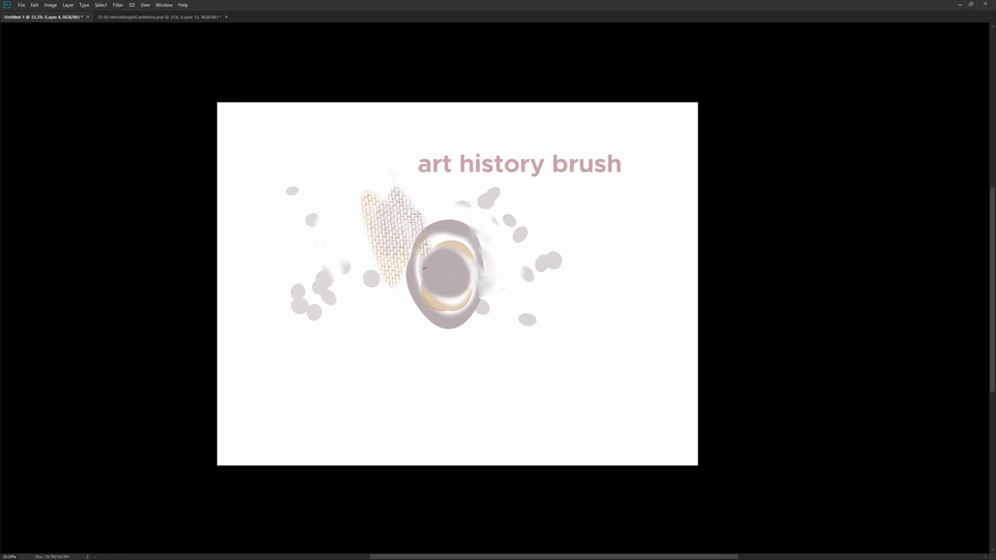
mouse_move(412, 185)
mouse_down()
mouse_move(389, 161)
mouse_move(378, 223)
mouse_move(356, 228)
mouse_move(330, 193)
mouse_move(315, 212)
mouse_up()
Choose a different brush preset and paint faint woven strokes around the grey dots beside the oval, undoing an unwanted stroke
right_click(365, 187)
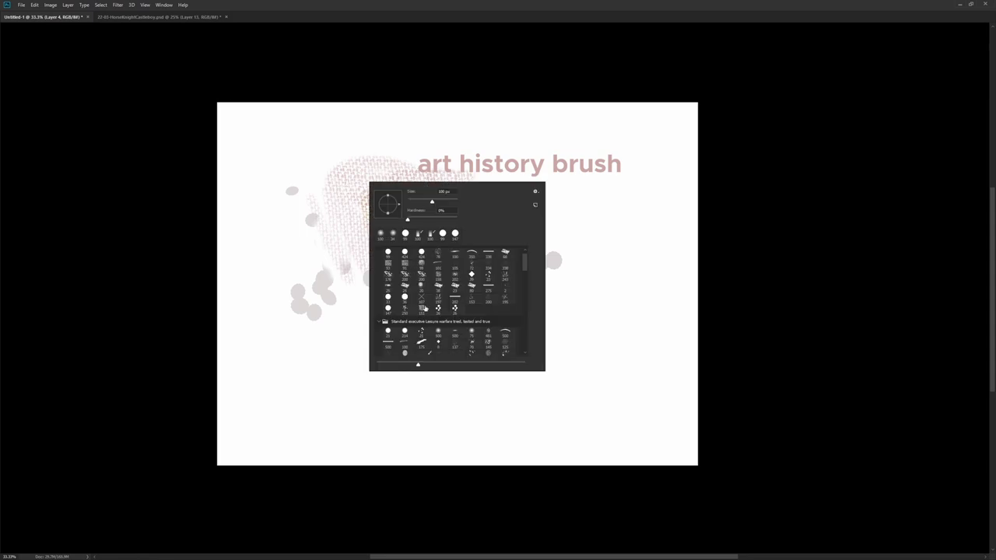
scroll(527, 255, up, 1)
click(489, 275)
drag(345, 243, 346, 256)
key(ctrl+z)
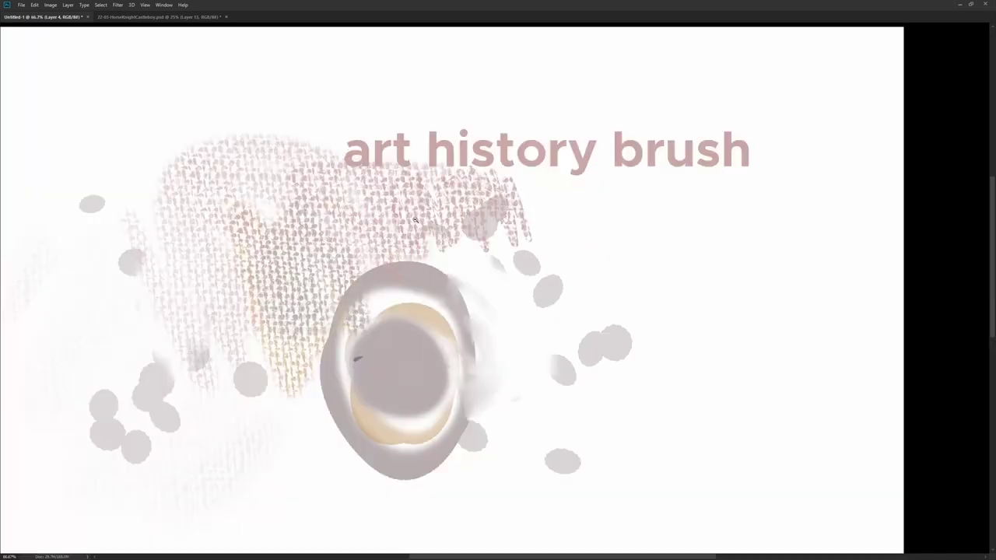
scroll(506, 265, down, 3)
mouse_move(494, 303)
mouse_down()
mouse_move(429, 208)
mouse_move(457, 278)
mouse_up()
drag(443, 215, 430, 202)
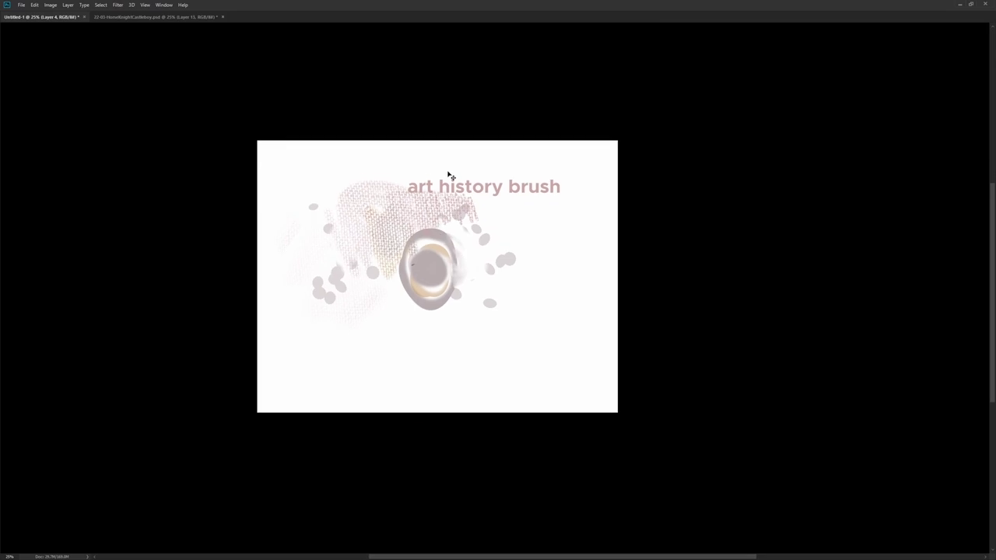
Clear the weave selection, sample the title's pink and brush solid strokes over the woven patch
key(ctrl+h)
key(ctrl+d)
alt+click(444, 185)
mouse_move(385, 204)
mouse_down()
mouse_move(400, 258)
mouse_move(398, 200)
mouse_move(415, 232)
mouse_up()
Pick other brush presets and paint over the woven patch and around the title
right_click(441, 215)
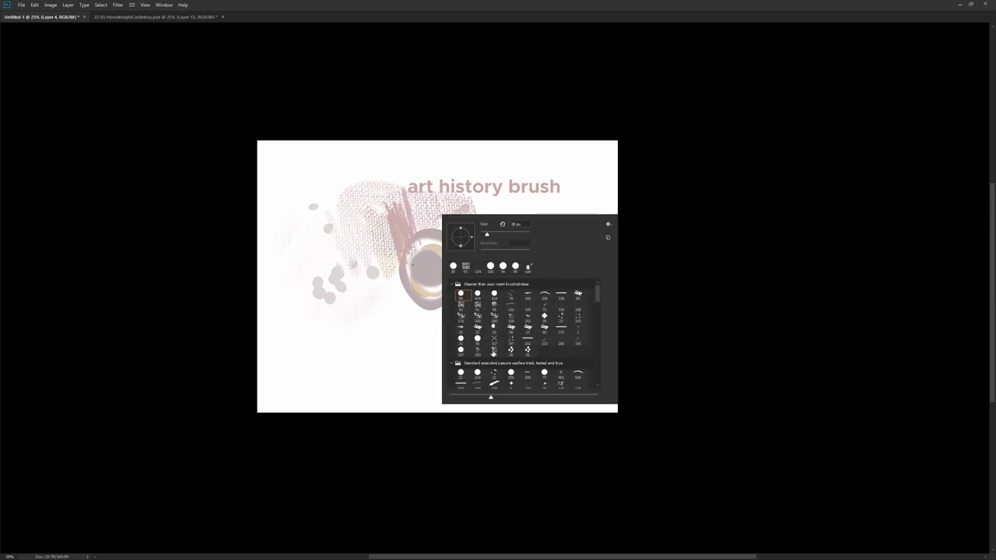
click(480, 352)
click(407, 178)
mouse_move(422, 211)
mouse_down()
mouse_move(502, 239)
mouse_move(427, 198)
mouse_up()
right_click(484, 200)
drag(590, 228, 600, 231)
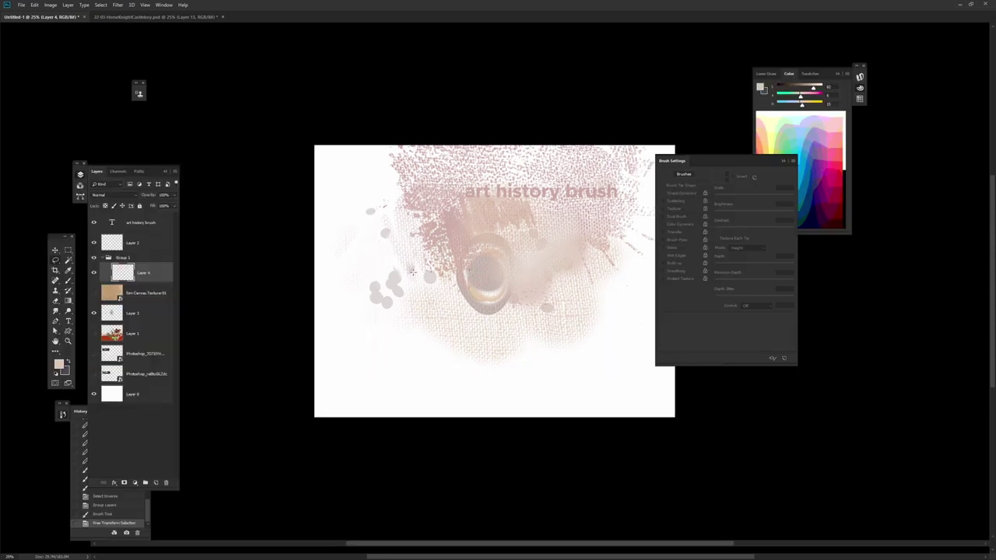
Hide Group 1, add a new layer inside it and choose a hard round brush for the Pencil tool
key(ctrl+plus)
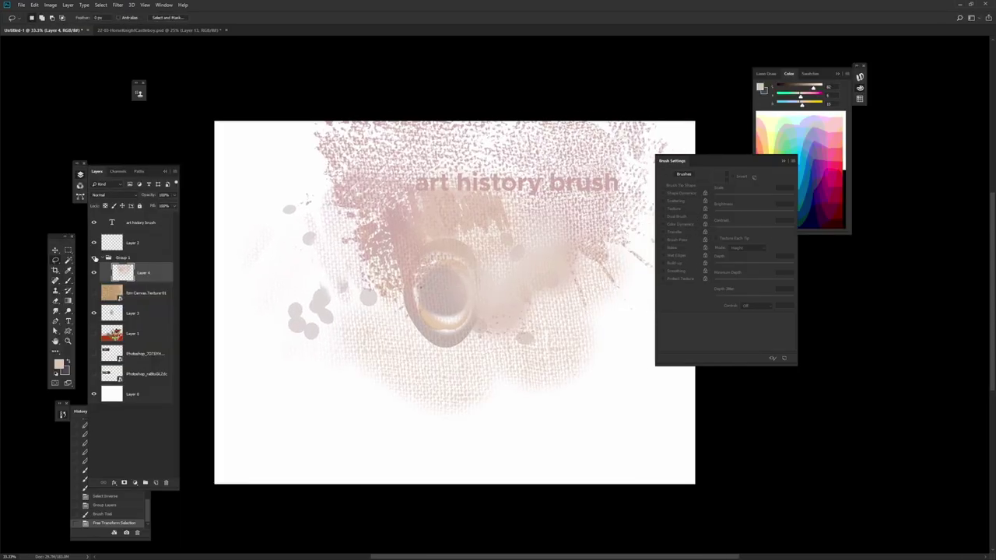
click(94, 257)
click(156, 484)
key(b)
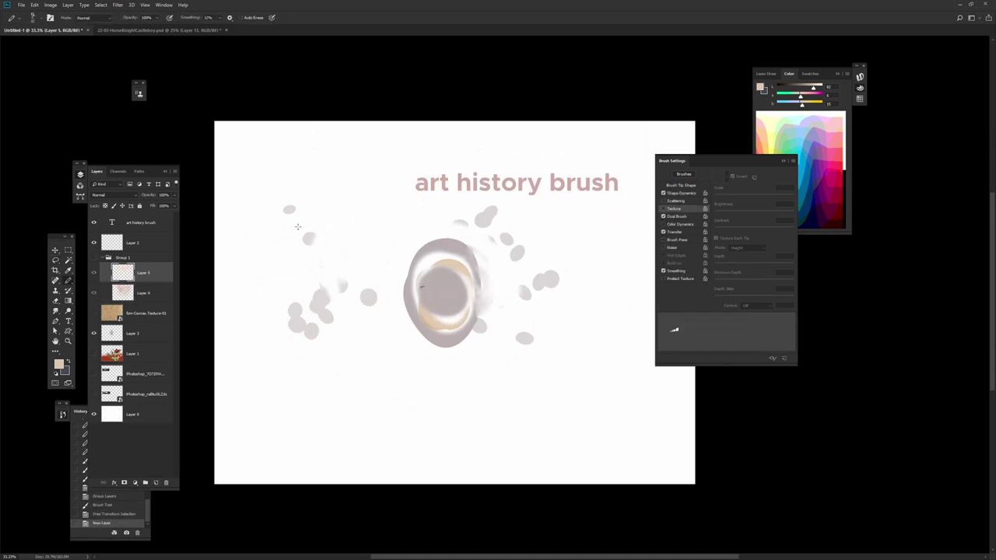
right_click(297, 227)
double_click(319, 225)
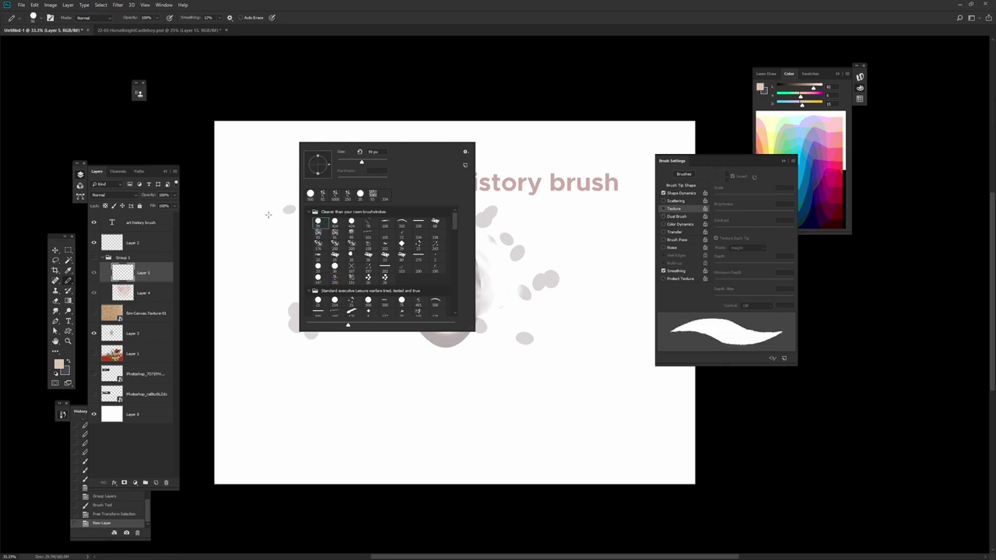
Draw ruler-guided pencil strokes, reset the colors to black and white, and show Group 1 again
mouse_move(308, 180)
mouse_down()
mouse_move(305, 171)
mouse_move(303, 389)
mouse_up()
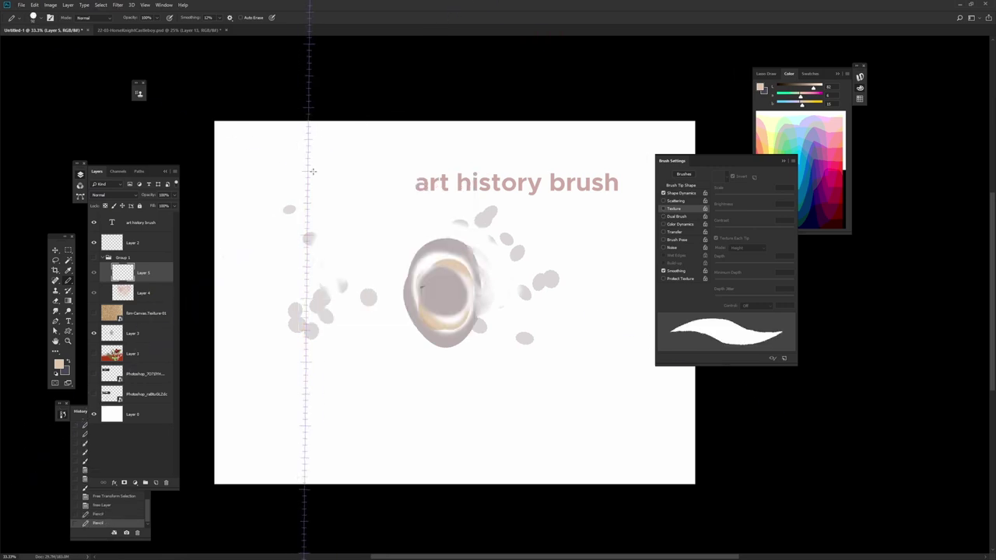
drag(313, 172, 326, 319)
key(d)
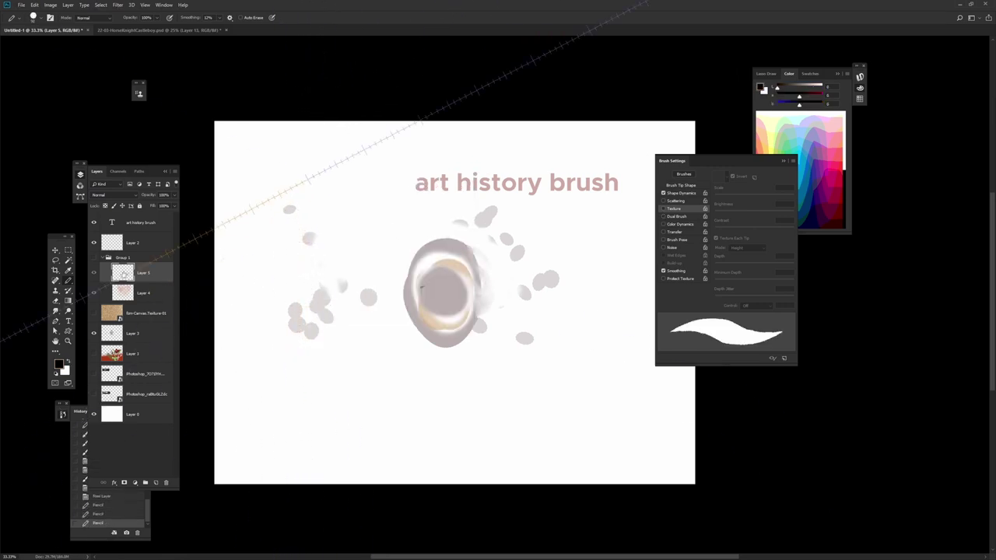
click(94, 260)
Draw a straight vertical black pencil line and a diagonal from its upper end to the oval's upper edge
shift+click(307, 412)
mouse_move(304, 195)
mouse_down()
mouse_move(306, 380)
mouse_move(304, 201)
mouse_up()
key(m)
shift+click(304, 168)
shift+click(418, 237)
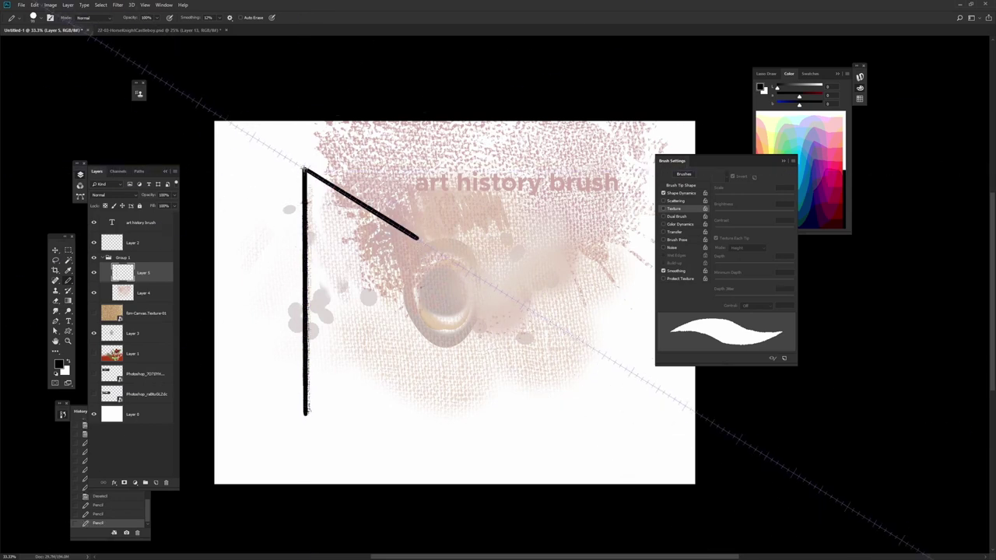
Close the box's receding side with straight lower and far edges and add its front face's top and outer vertical edge
click(306, 414)
shift+click(420, 386)
shift+click(420, 235)
click(306, 167)
shift+click(228, 170)
mouse_move(236, 423)
mouse_down()
mouse_move(221, 268)
mouse_move(236, 166)
mouse_up()
key(F1)
drag(527, 461, 512, 454)
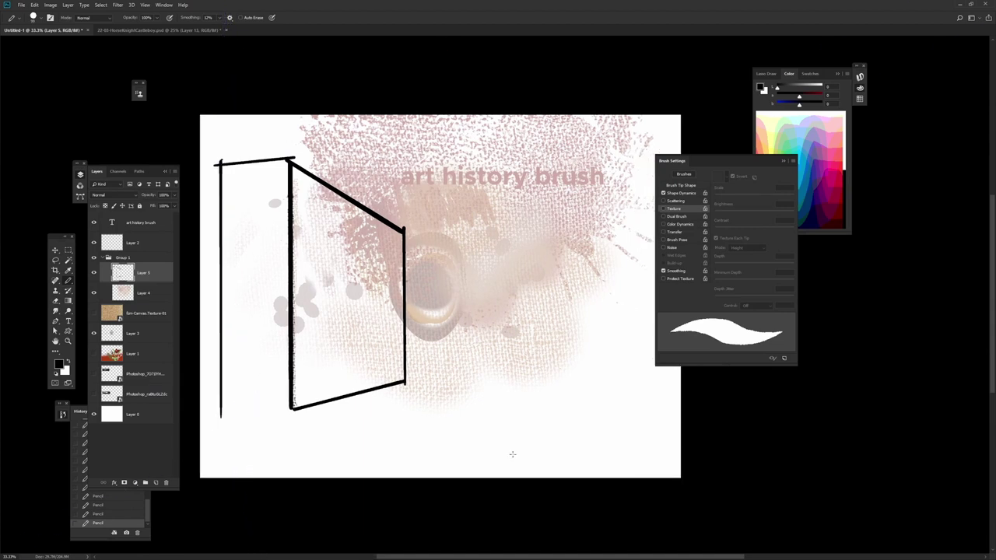
Load the Alpha 1 weave channel as a selection and return to the layers
click(123, 172)
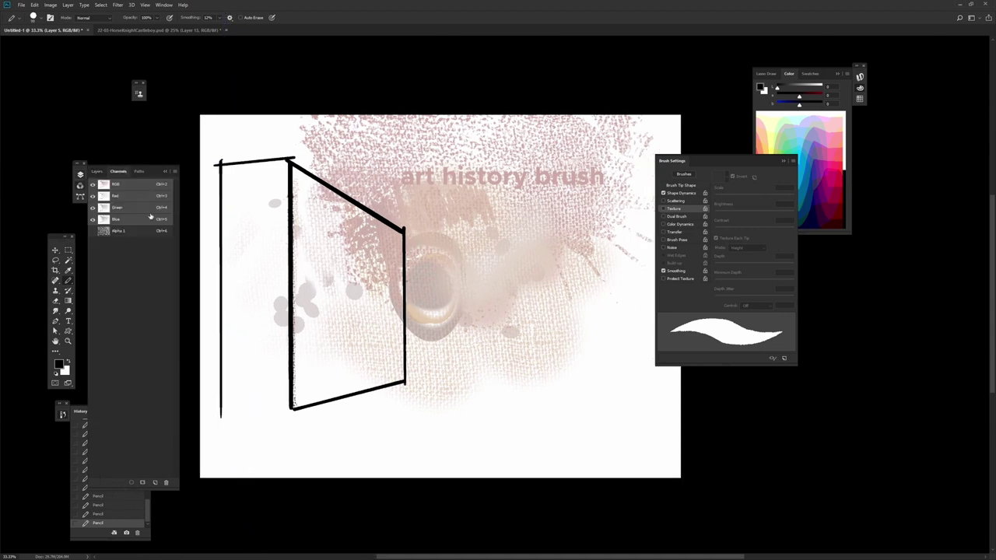
ctrl+click(102, 231)
click(97, 171)
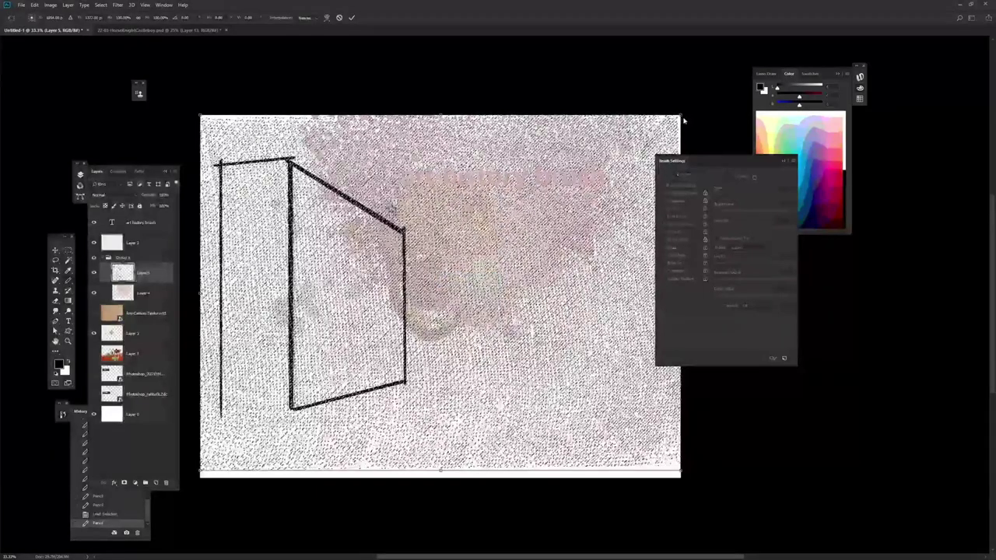
Distort the weave selection to match the box's receding side in perspective and add a new layer above the pencil drawing
drag(681, 115, 404, 382)
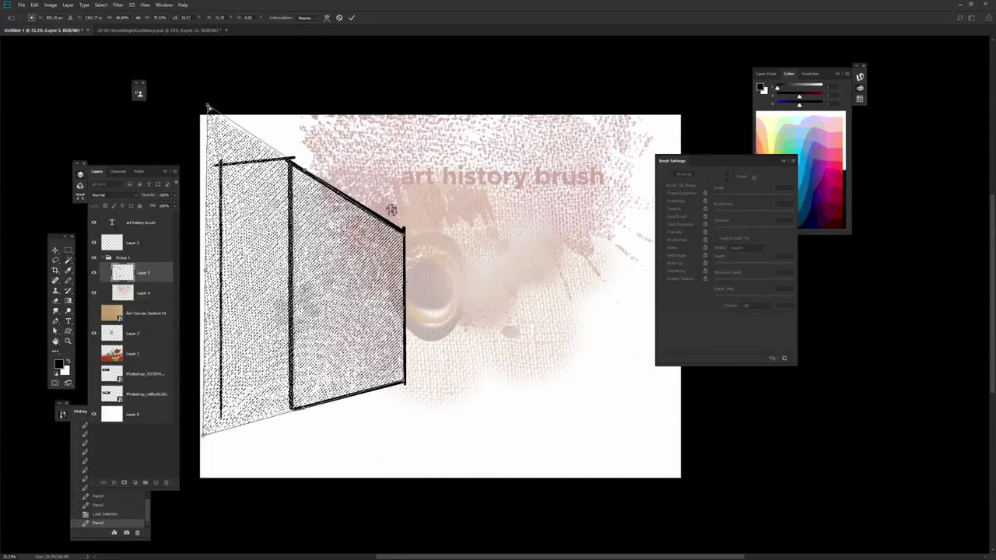
key(Return)
key(b)
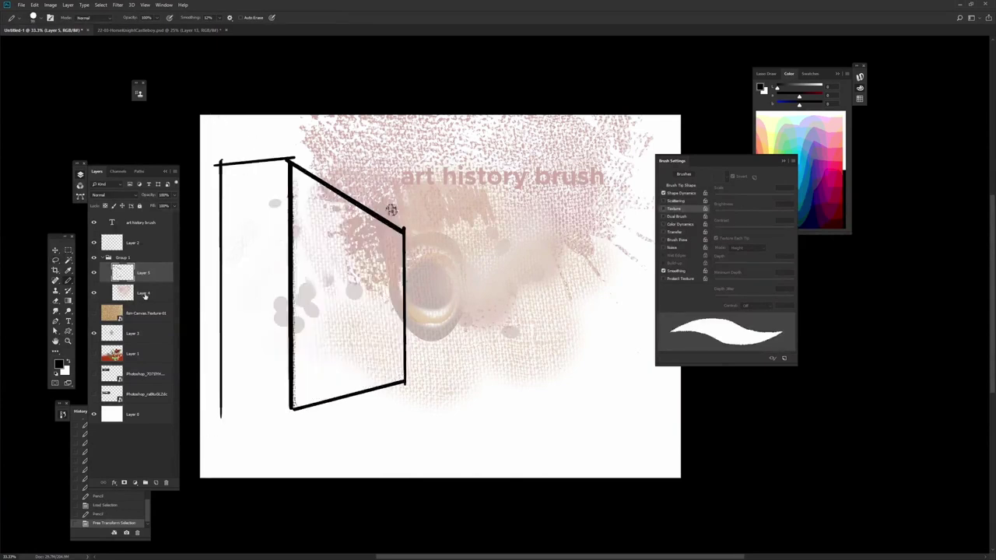
click(156, 483)
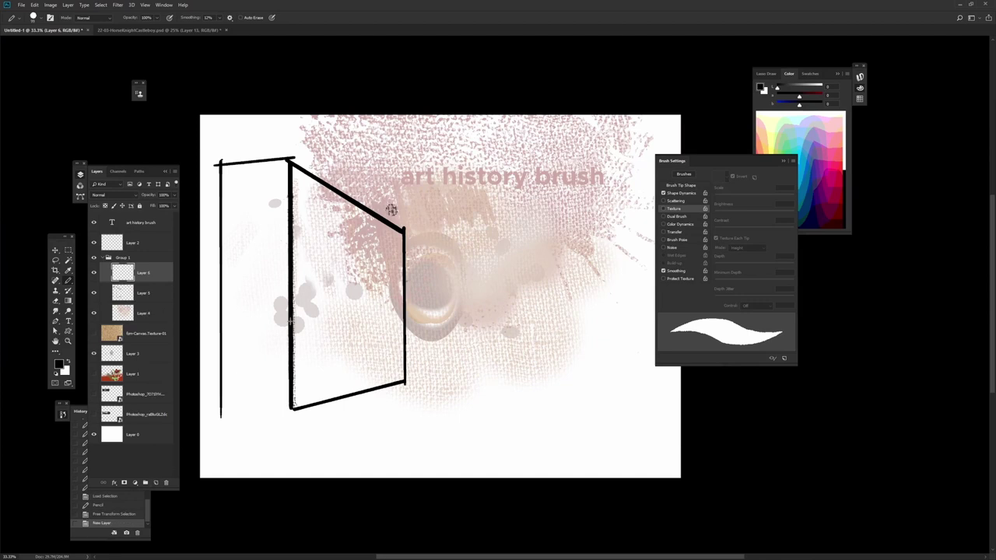
Brush soft black, and muted pink sampled from the artwork, through the weave selection over the box's receding side
key(shift+b)
drag(335, 265, 343, 350)
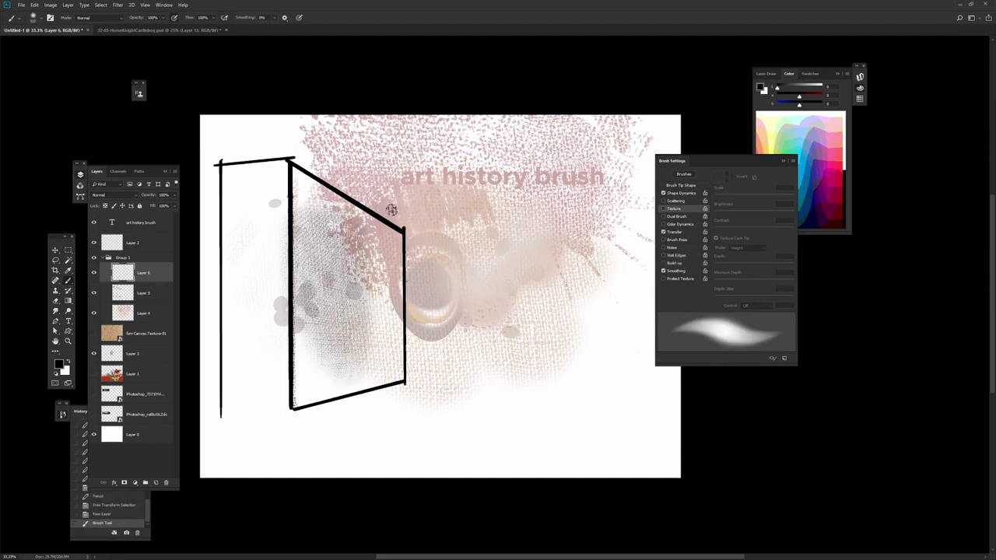
alt+click(422, 185)
alt+click(405, 188)
mouse_move(334, 257)
mouse_down()
mouse_move(323, 300)
mouse_move(330, 342)
mouse_move(377, 269)
mouse_move(320, 226)
mouse_move(336, 249)
mouse_move(383, 232)
mouse_move(330, 232)
mouse_move(327, 210)
mouse_move(385, 261)
mouse_up()
Feather the weave selection and invert it
key(shift+F6)
click(654, 318)
drag(497, 271, 500, 271)
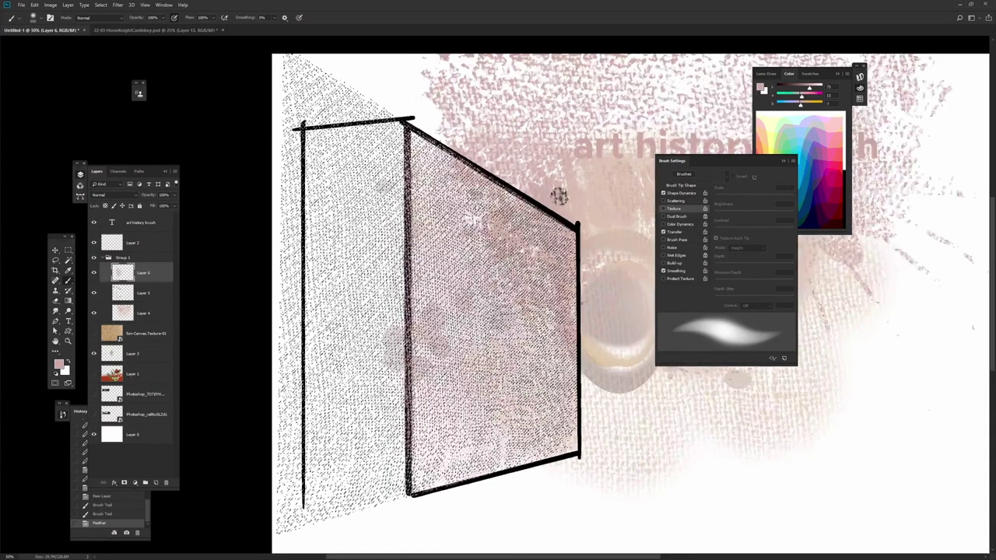
key(ctrl+h)
scroll(500, 271, up, 1)
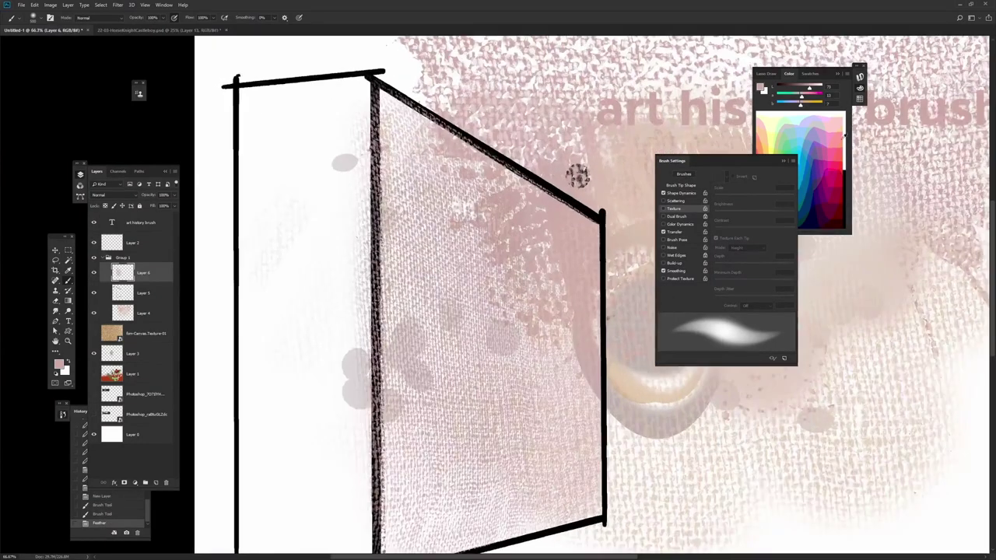
key(ctrl+shift+i)
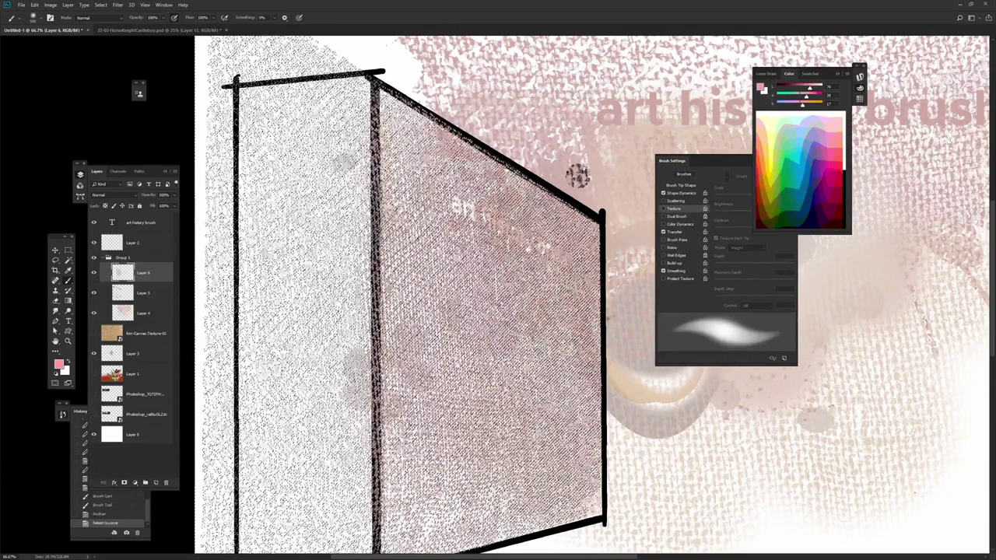
Hide the selection edges and brush bright pink across the middle of the box's receding side through the inverted weave
key(ctrl+h)
mouse_move(432, 234)
mouse_down()
mouse_move(426, 280)
mouse_move(441, 297)
mouse_move(461, 416)
mouse_up()
mouse_move(521, 268)
mouse_down()
mouse_move(529, 273)
mouse_move(498, 300)
mouse_move(519, 457)
mouse_move(564, 473)
mouse_move(426, 389)
mouse_up()
mouse_move(467, 311)
mouse_down()
mouse_move(484, 323)
mouse_move(541, 215)
mouse_up()
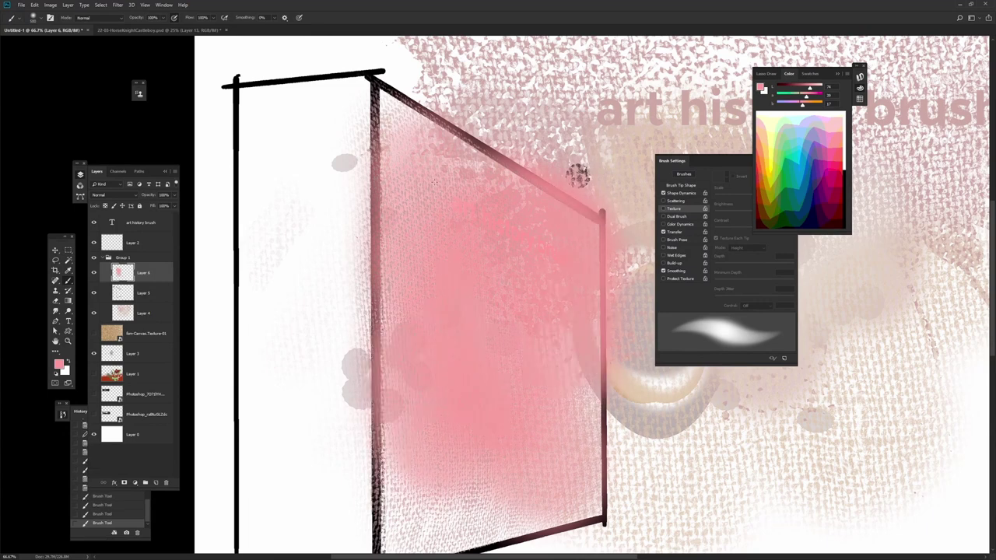
Choose a brown foreground colour and brush it over the upper part of the pink side
drag(578, 176, 545, 182)
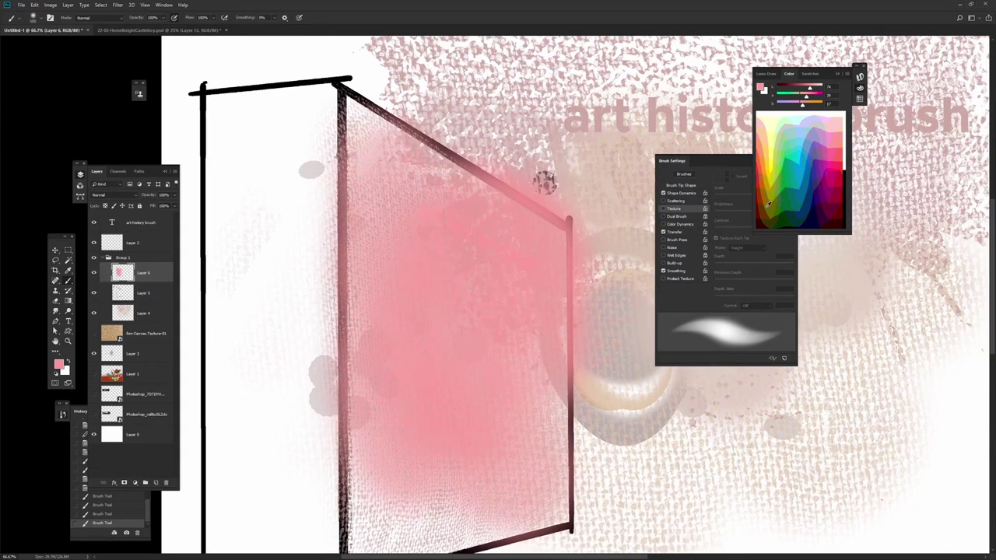
click(765, 187)
mouse_move(391, 179)
mouse_down()
mouse_move(400, 272)
mouse_move(486, 292)
mouse_up()
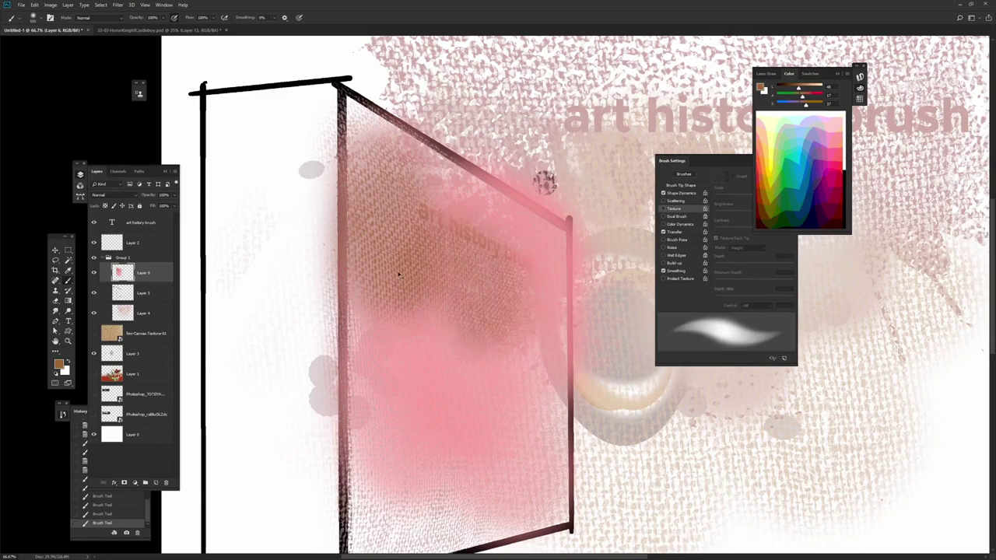
Switch to the horse-and-knight painting and examine the woven brush texture in its hills, comparing it with the box texture
key(ctrl+Tab)
drag(354, 240, 424, 271)
scroll(483, 197, up, 4)
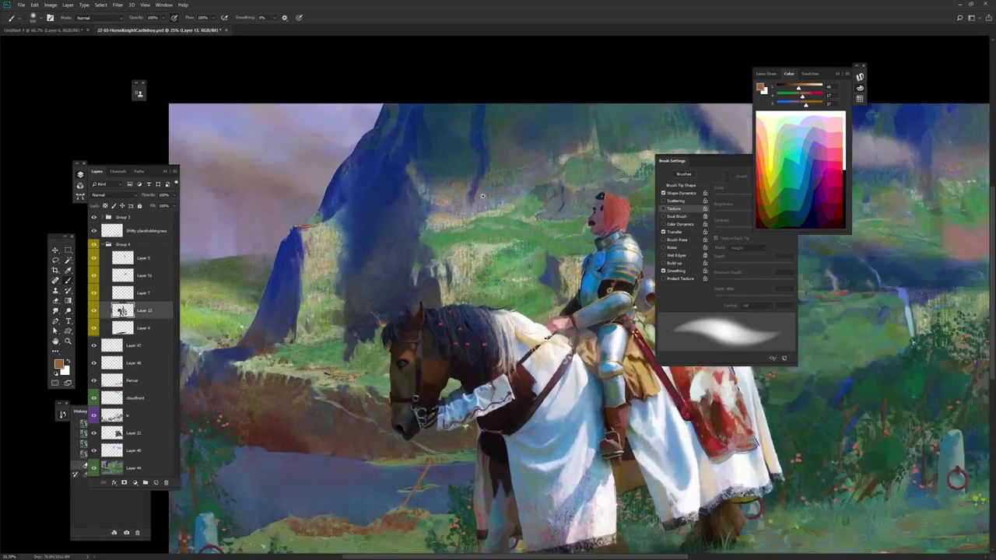
drag(525, 217, 464, 289)
key(ctrl+Tab)
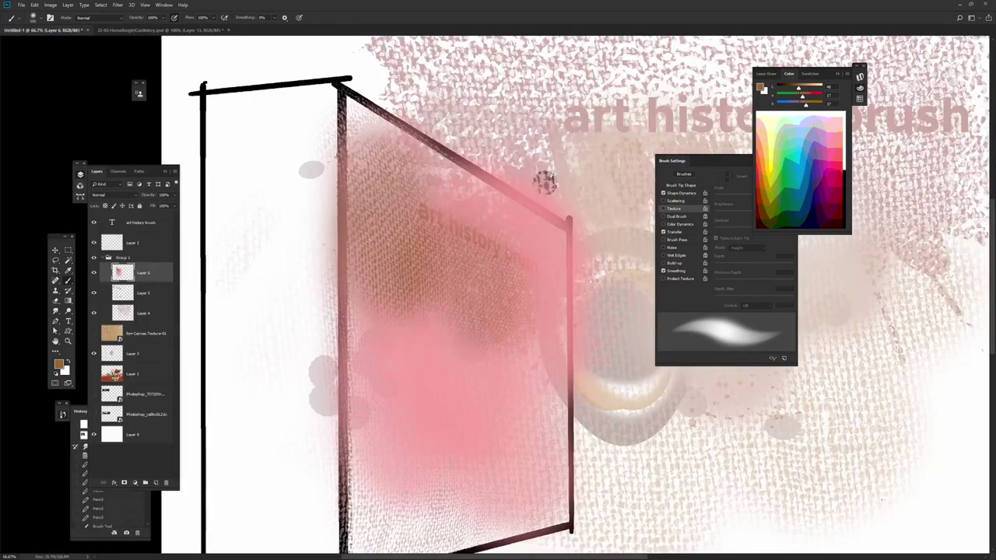
key(ctrl+minus)
key(ctrl+minus)
key(ctrl+Tab)
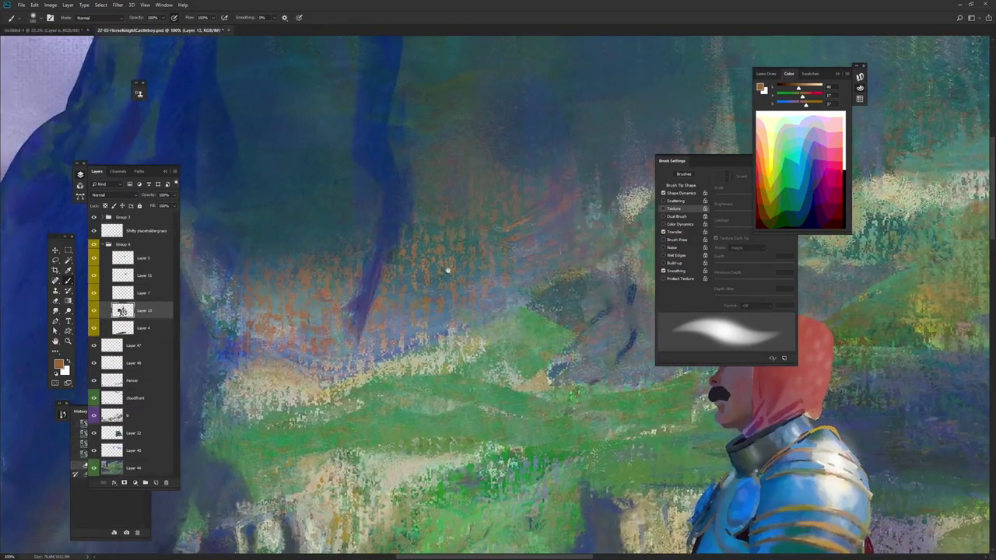
drag(390, 293, 423, 190)
mouse_move(418, 317)
mouse_down()
mouse_move(469, 254)
mouse_move(417, 245)
mouse_move(451, 267)
mouse_up()
key(ctrl+minus)
key(ctrl+minus)
key(ctrl+Tab)
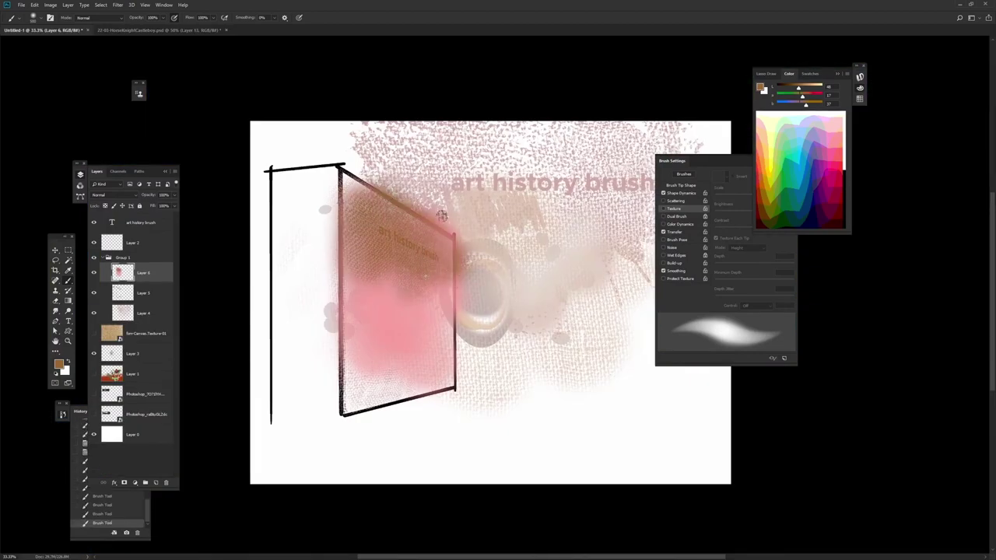
Erase jagged strokes in the brown area back to the earlier pink history state, switching to a textured, scattered eraser preset
key(e)
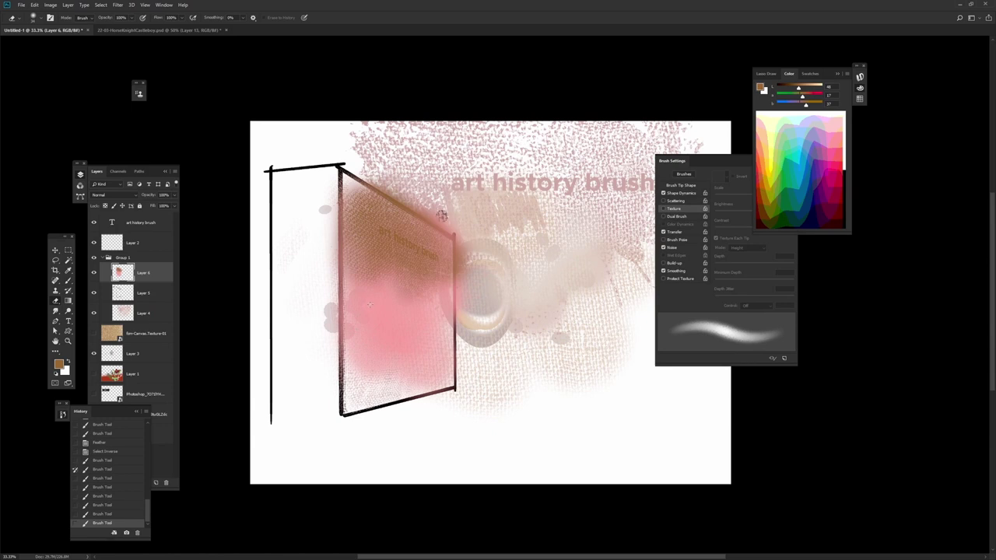
mouse_move(417, 295)
mouse_down()
mouse_move(404, 272)
mouse_move(397, 282)
mouse_up()
key(ctrl+z)
mouse_move(396, 246)
mouse_down()
mouse_move(404, 266)
mouse_move(436, 268)
mouse_move(432, 253)
mouse_move(400, 237)
mouse_move(392, 264)
mouse_move(389, 233)
mouse_up()
right_click(476, 197)
double_click(516, 304)
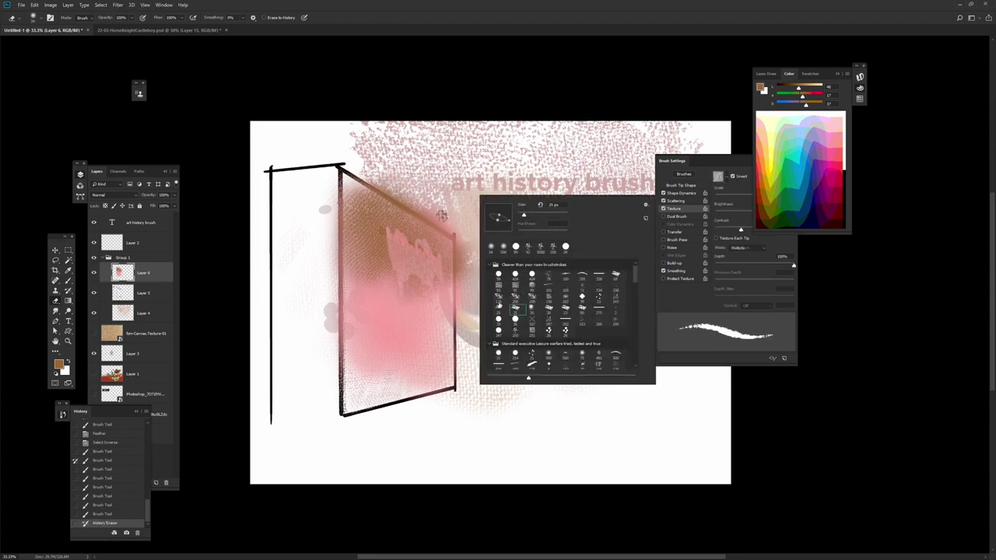
mouse_move(394, 274)
mouse_down()
mouse_move(384, 238)
mouse_move(389, 267)
mouse_move(362, 265)
mouse_move(369, 281)
mouse_move(387, 214)
mouse_move(397, 212)
mouse_up()
Draw a wavy, tapering brown pencil stroke beside the box and add a solid yellow oval at its upper end
key(b)
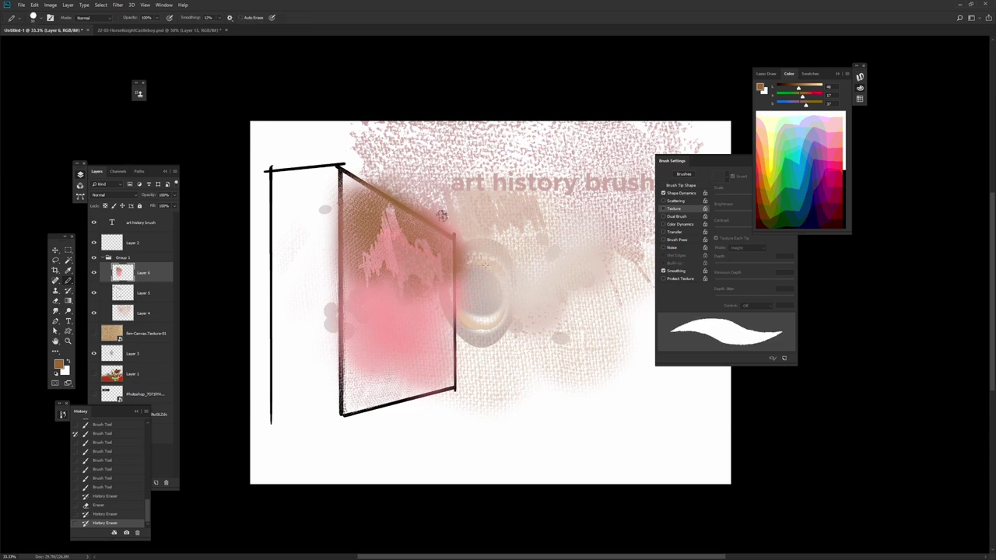
mouse_move(472, 292)
mouse_down()
mouse_move(498, 363)
mouse_move(496, 436)
mouse_up()
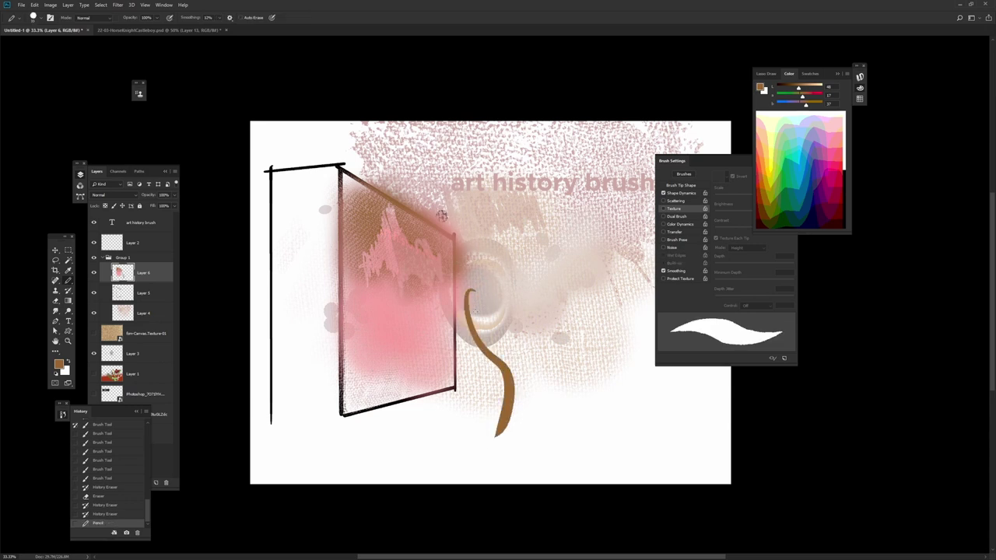
mouse_move(506, 401)
mouse_down()
mouse_move(479, 296)
mouse_move(498, 373)
mouse_up()
click(773, 155)
mouse_move(488, 316)
mouse_down()
mouse_move(487, 302)
mouse_move(480, 315)
mouse_up()
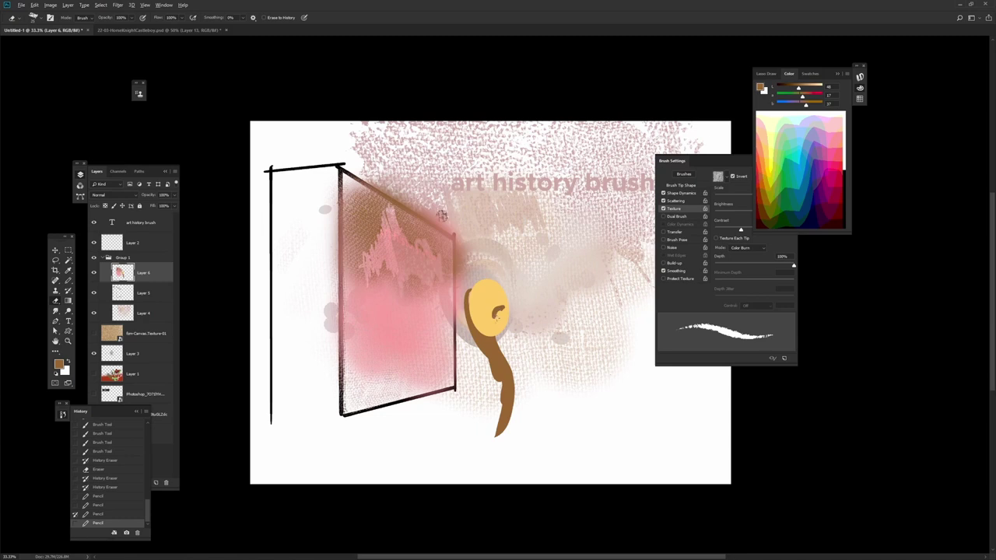
Erase to history with the textured eraser around the brown mark inside the yellow oval and return to the Pencil tool
drag(504, 309, 517, 342)
key(b)
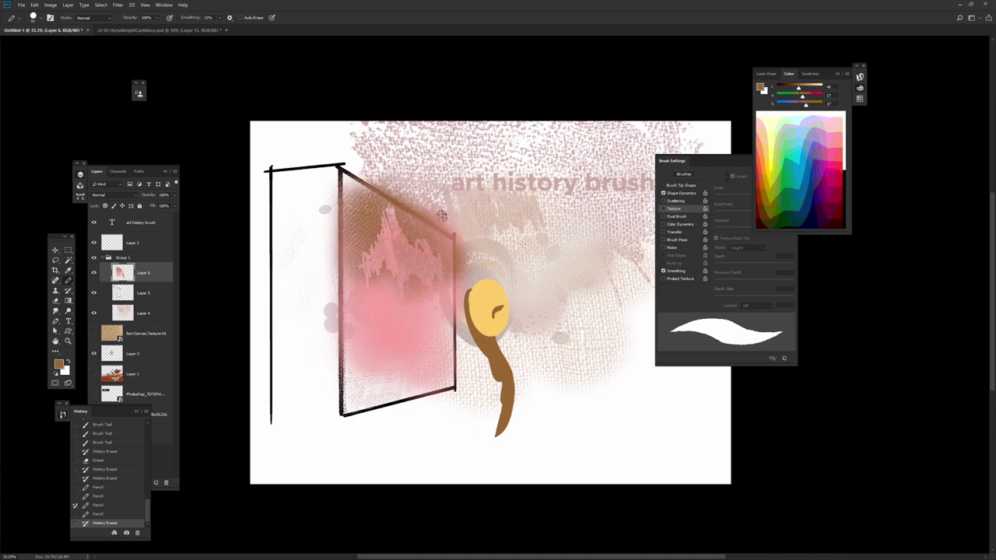
drag(522, 301, 497, 302)
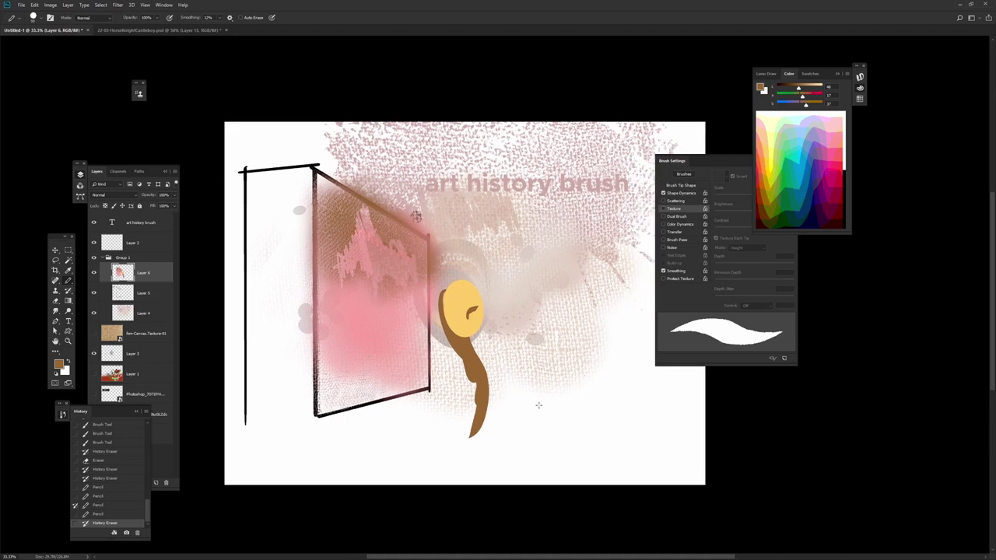
Bring the floating VideoPrep_1.psd topic overview in front of the drawing
drag(995, 127, 445, 98)
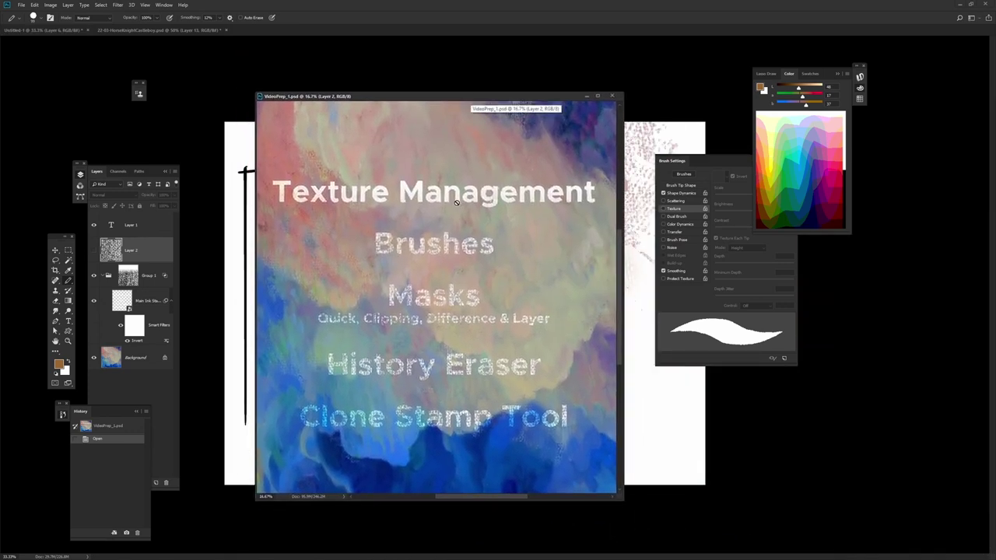